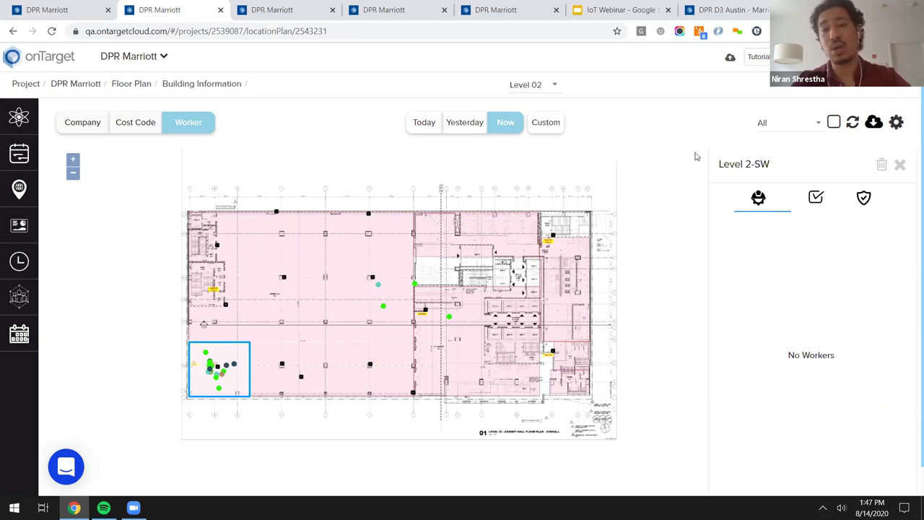
Step: Review the workers and the tasks assigned to zone Level 2-SW on the Level 02 floor plan
click(815, 199)
click(758, 198)
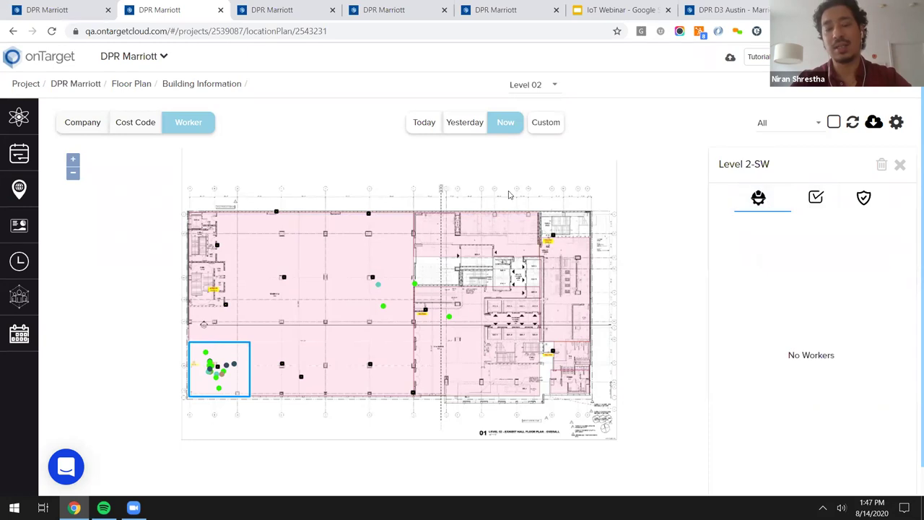
drag(387, 185, 324, 189)
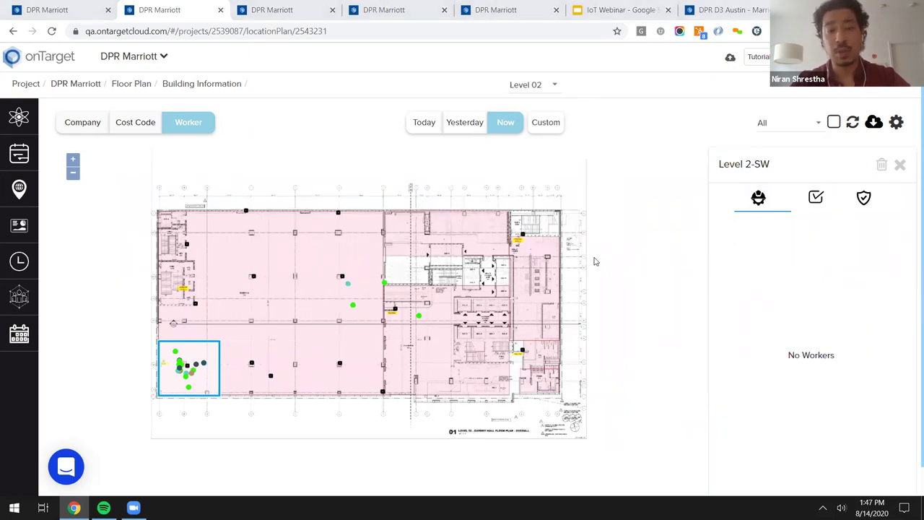
click(816, 197)
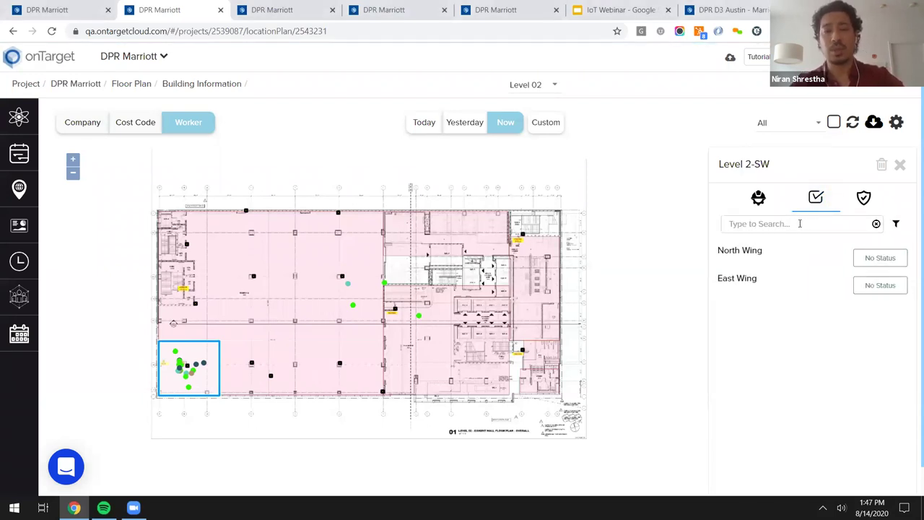
drag(282, 184, 321, 158)
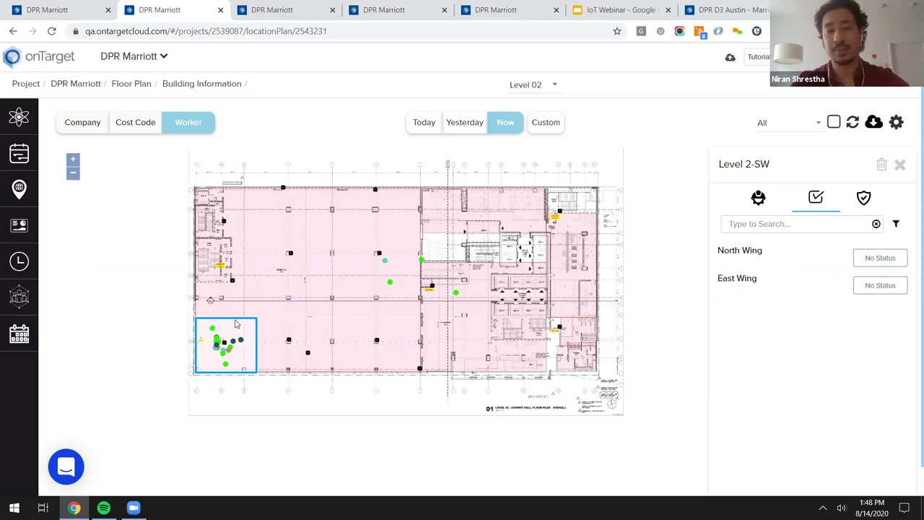
click(759, 198)
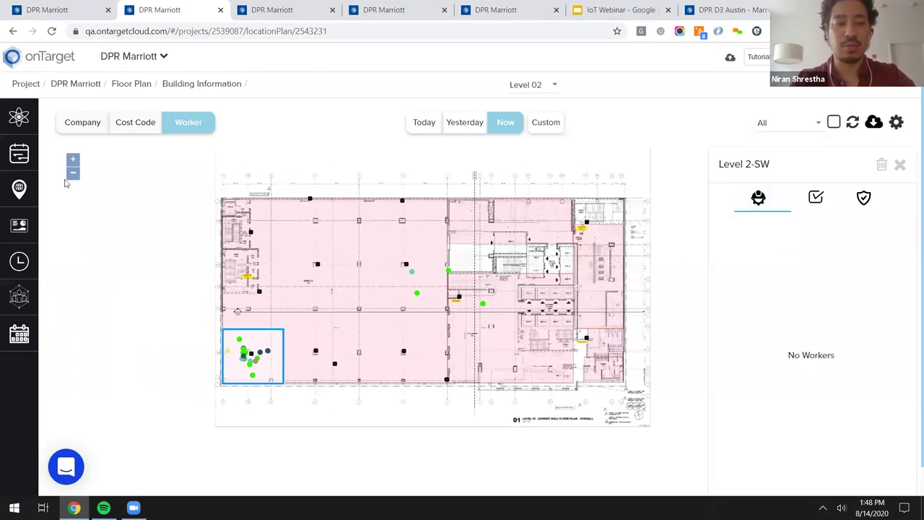
Step: Take a closer look at zone Level 2-SW on the plan and display its task list
click(72, 159)
drag(402, 279, 584, 262)
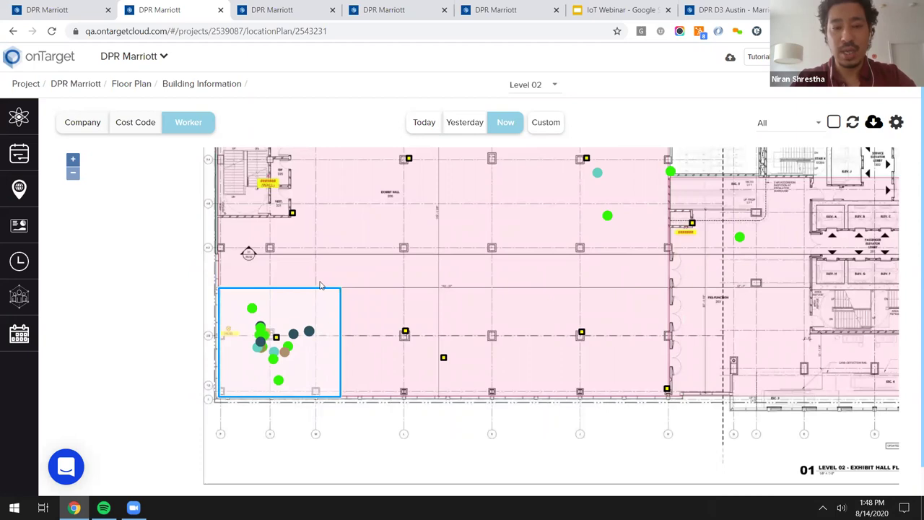
click(326, 330)
click(319, 321)
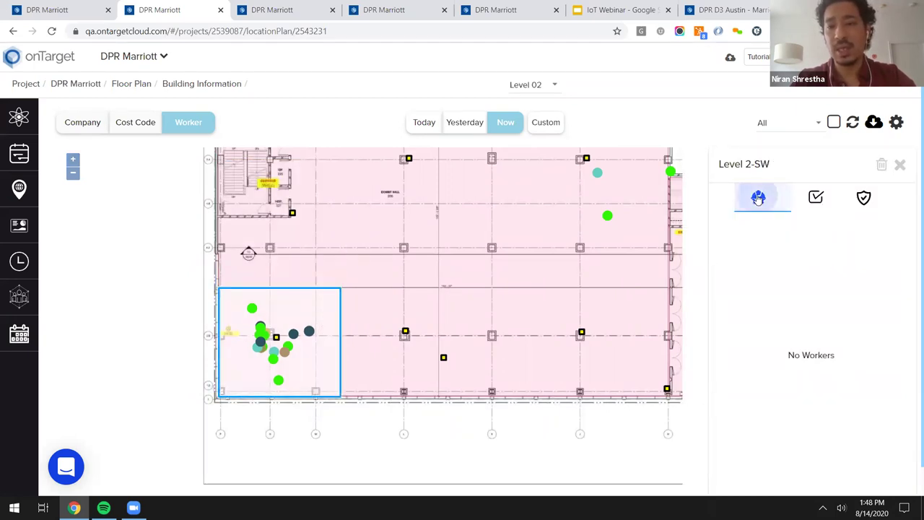
click(810, 200)
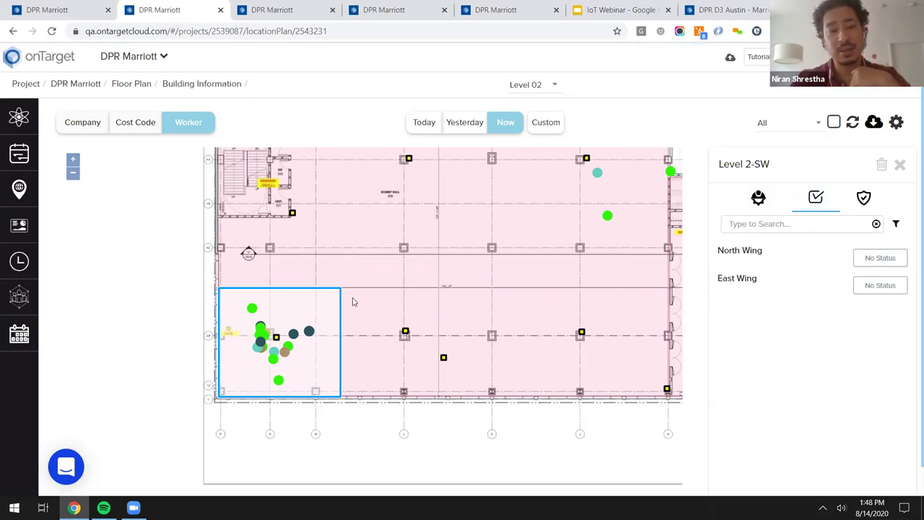
Step: Open the North Wing task, save it as is and review its dates and responsibility details
click(748, 258)
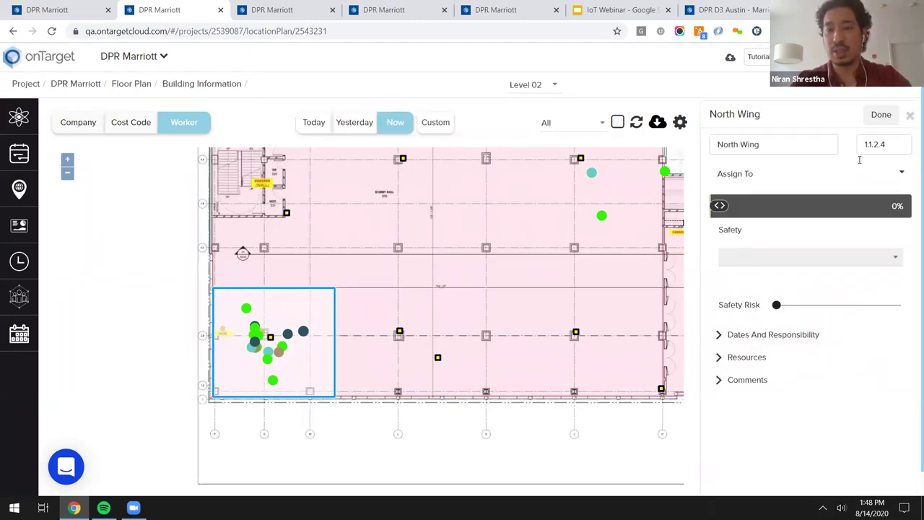
click(881, 114)
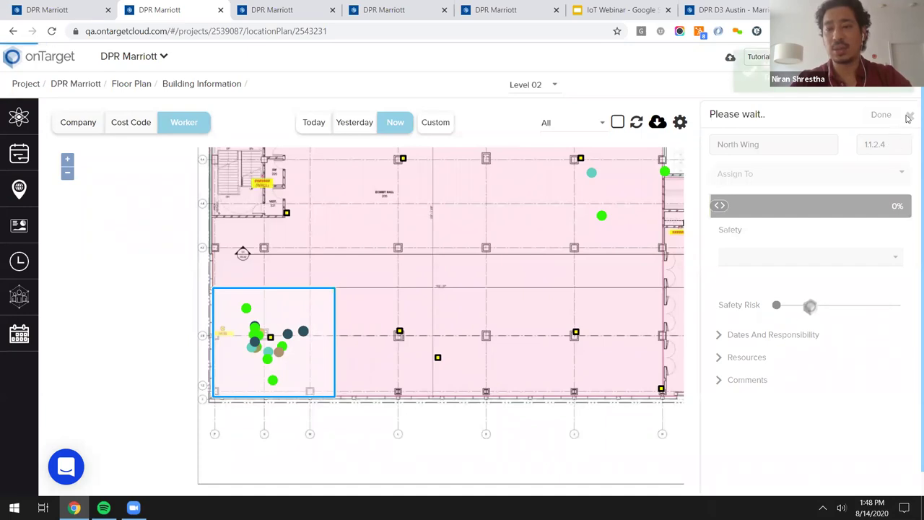
click(721, 336)
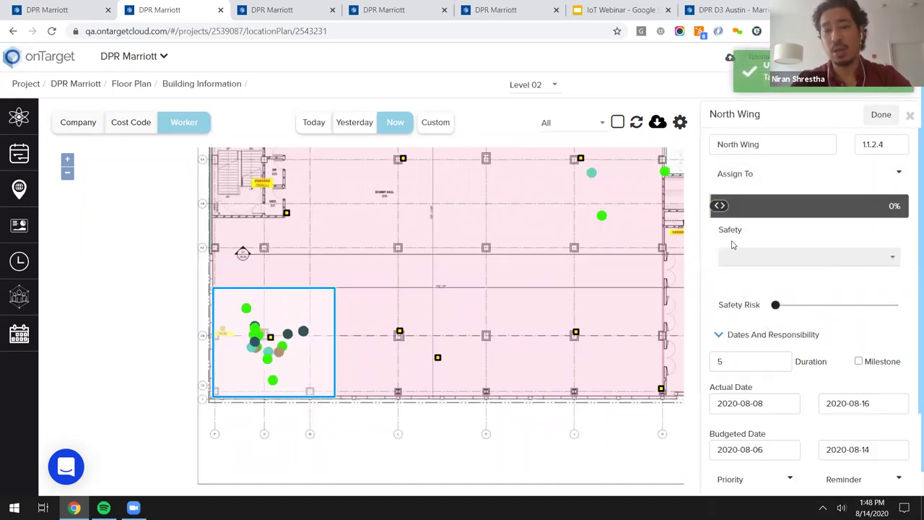
click(815, 205)
scroll(770, 314, down, 1)
scroll(771, 313, down, 2)
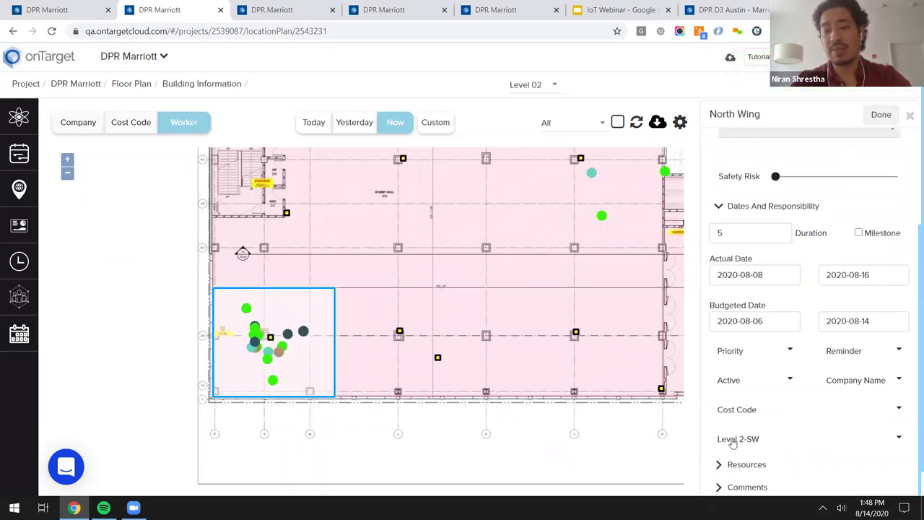
Step: Review the North Wing task's resources, including the daily material entry, and close the task
click(720, 467)
scroll(774, 347, down, 3)
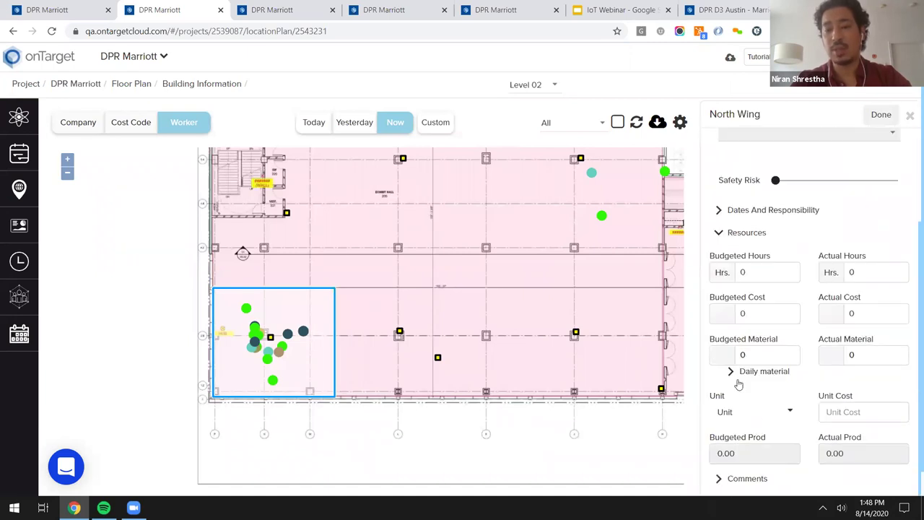
click(731, 371)
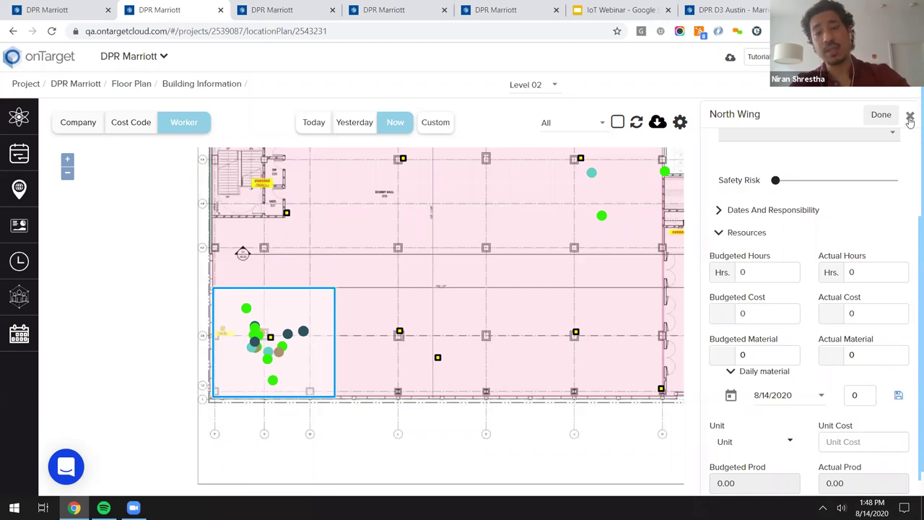
click(755, 273)
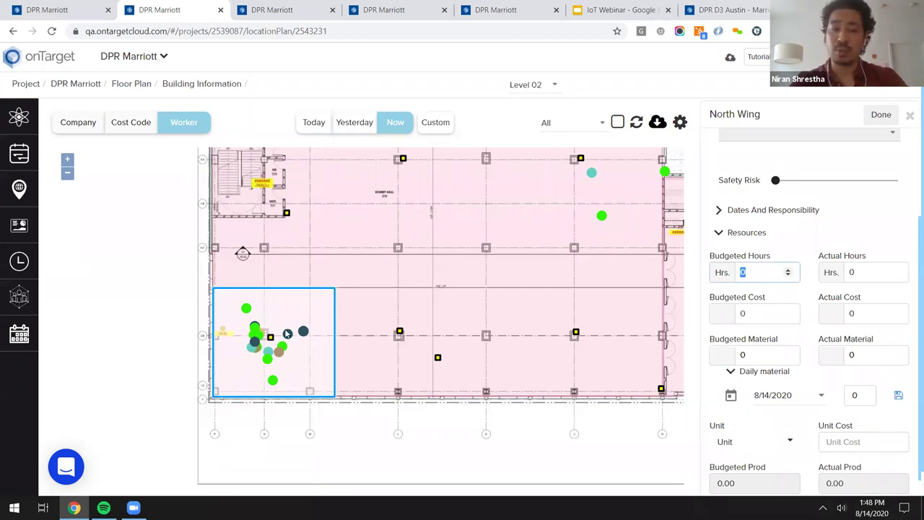
drag(386, 269, 378, 278)
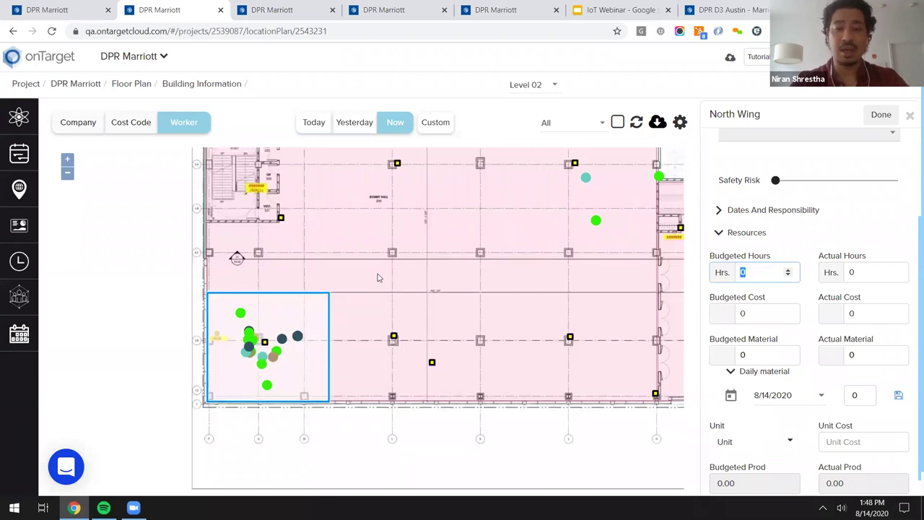
click(910, 118)
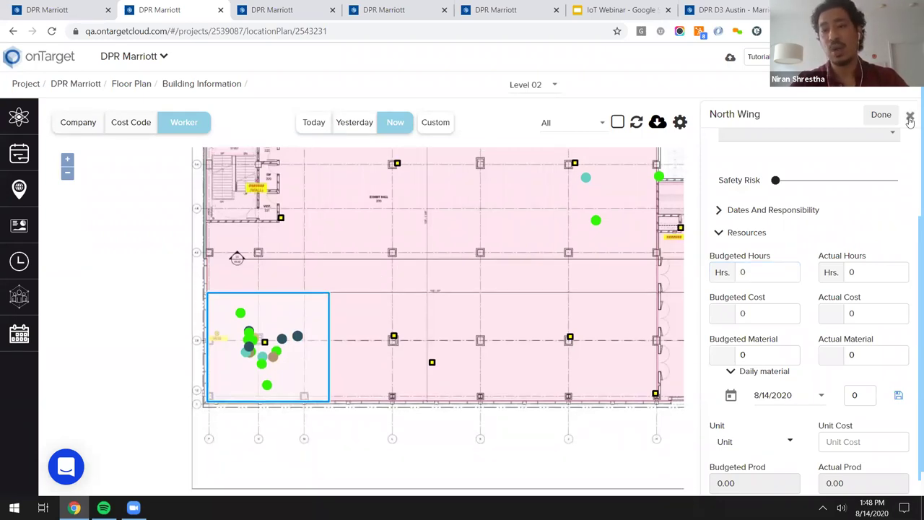
click(910, 117)
Step: Check the tasks of zones Level 2-L2.8 and Level 2-SW, view Level 2-SW's workers and close the zone details
click(366, 345)
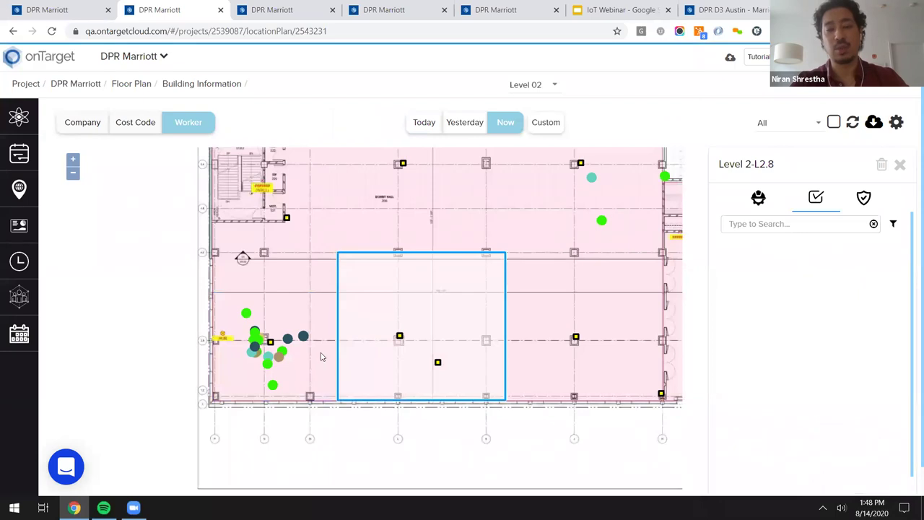
click(310, 359)
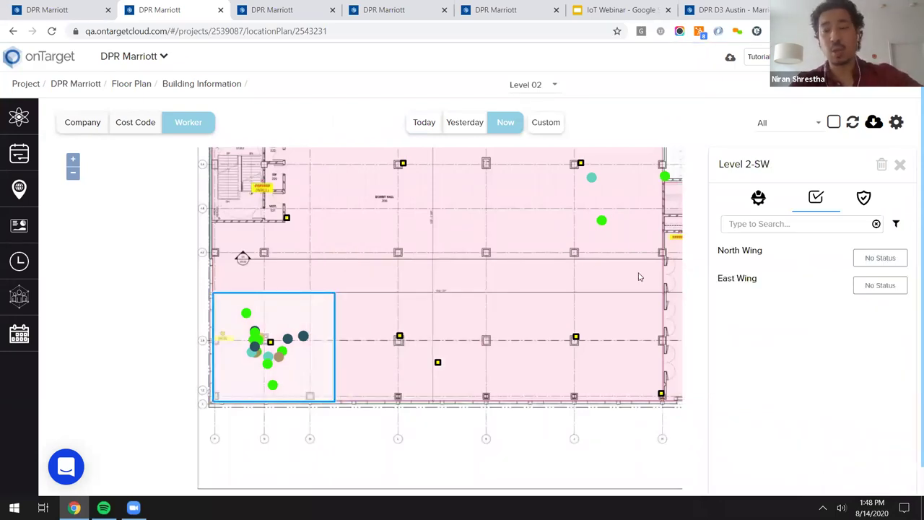
click(758, 197)
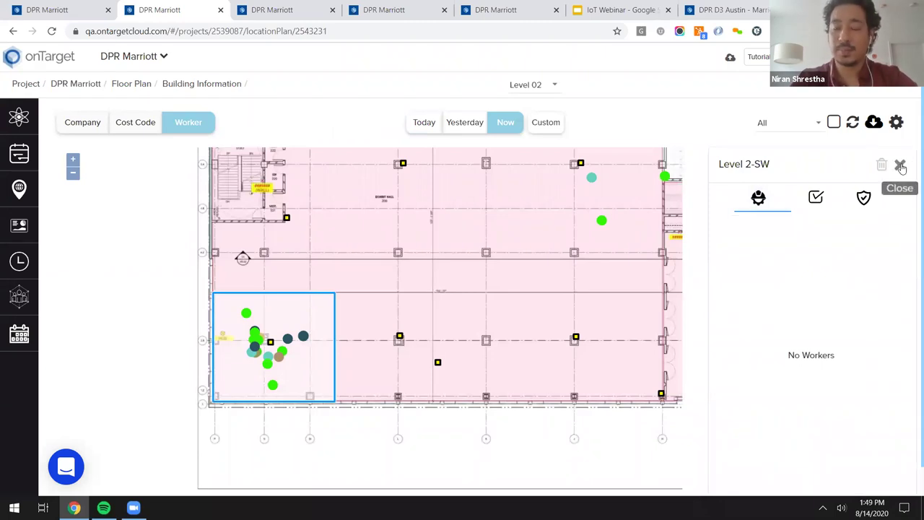
click(900, 164)
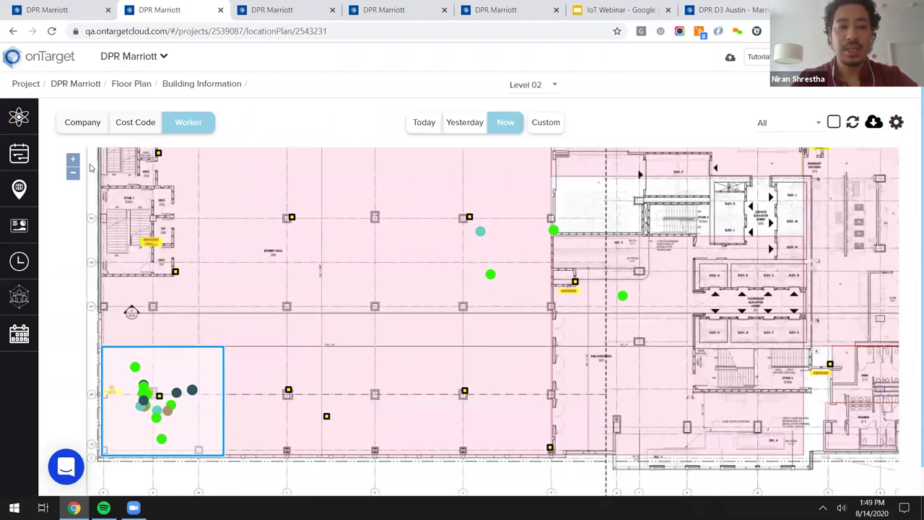
Step: Compare the tasks of zones Level 2-N4.8 and Level 2-SW and inspect a worker marker inside Level 2-SW
click(73, 172)
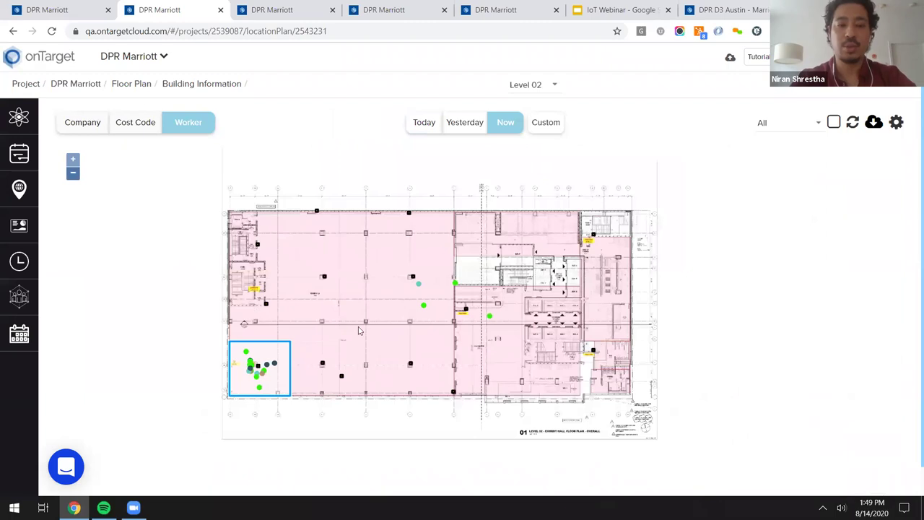
drag(681, 178, 645, 189)
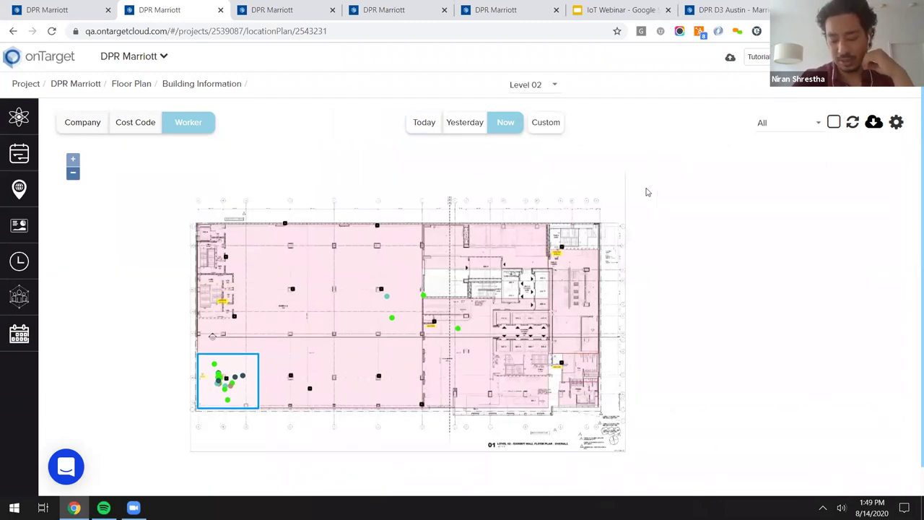
click(253, 329)
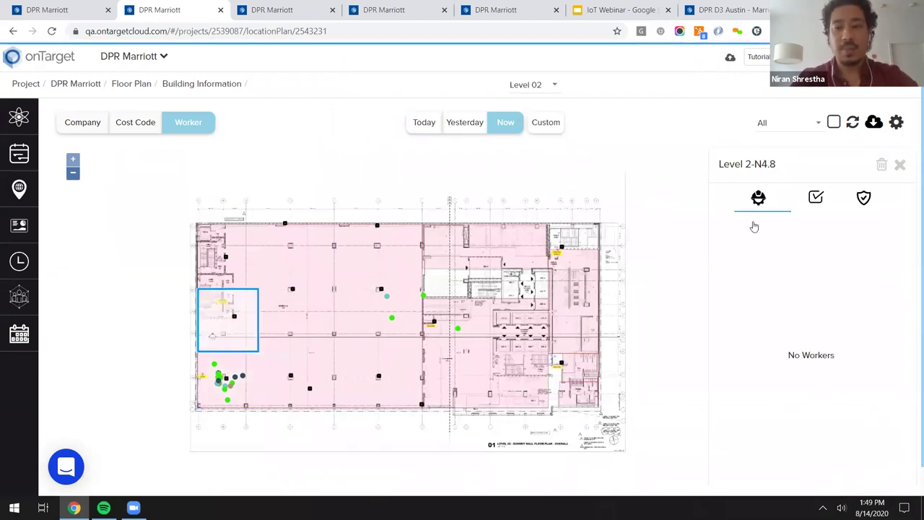
click(822, 204)
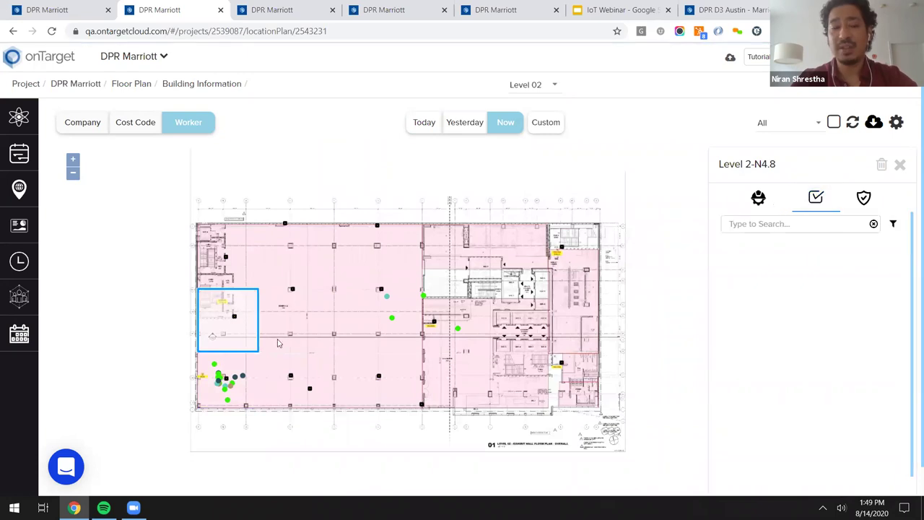
click(243, 396)
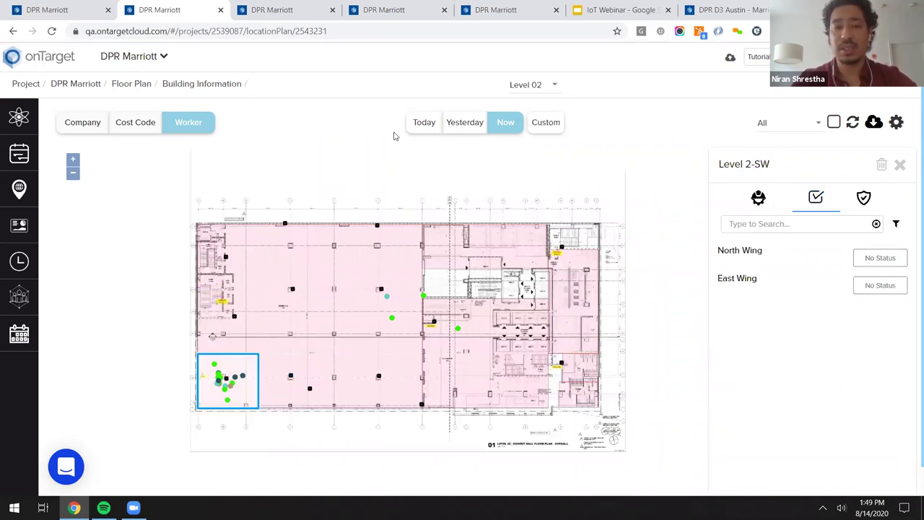
mouse_move(243, 377)
mouse_move(225, 394)
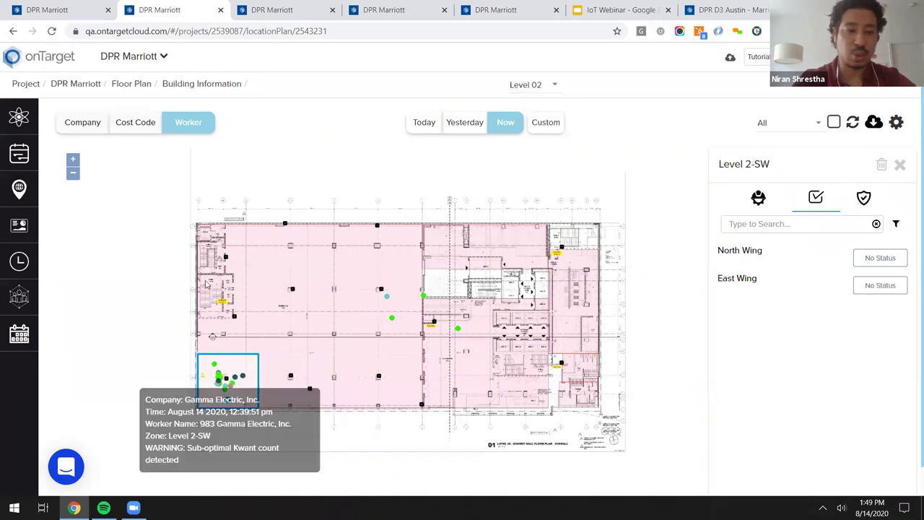
Step: Group the floor plan data by company for today and inspect the Gamma Electric, Inc. bubble in Level 2-J5.4
click(83, 121)
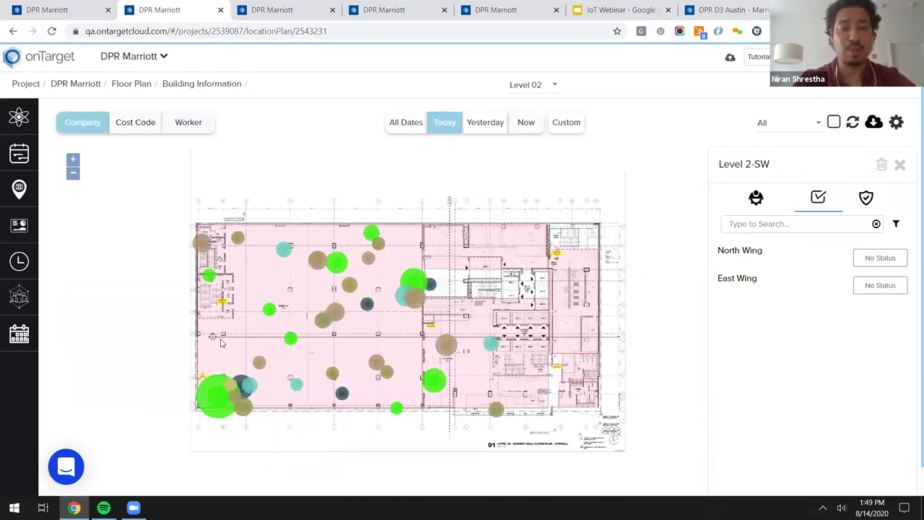
click(230, 365)
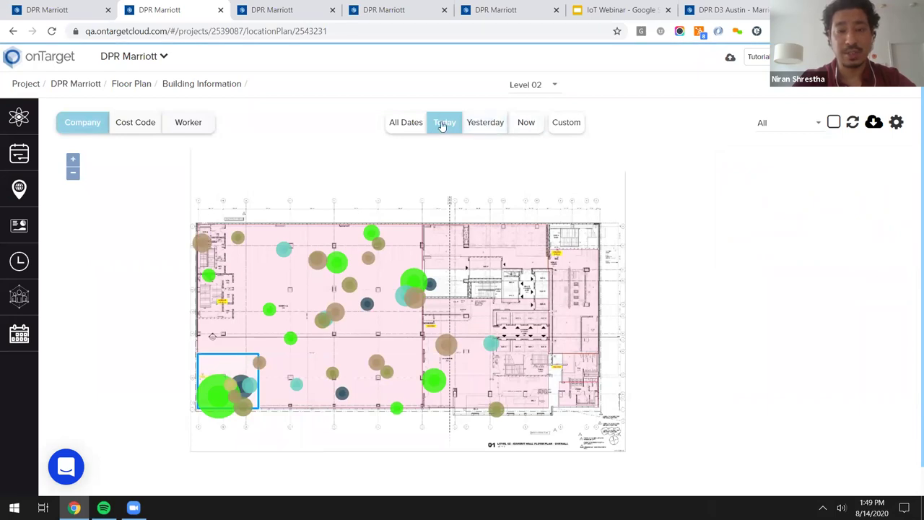
mouse_move(415, 274)
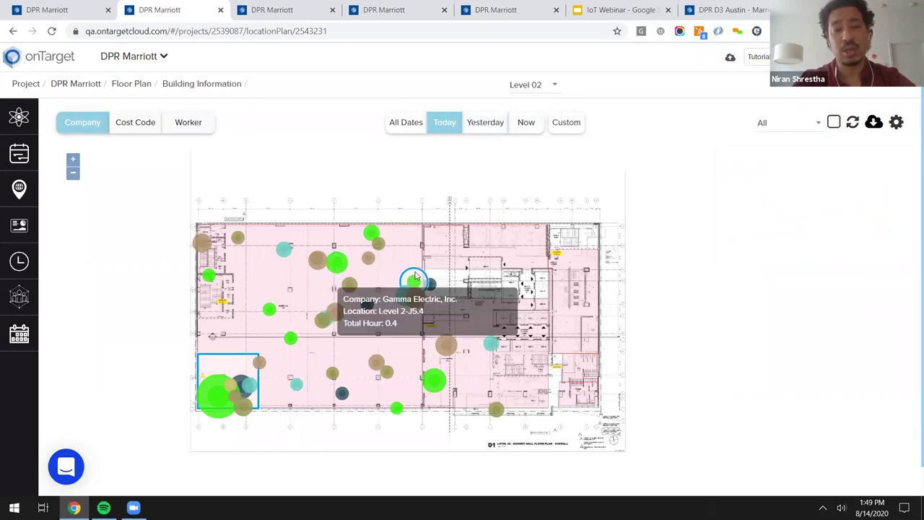
Step: Review company hours in zones Level 2-NW and Level 2-L2.8, including the Gamma Electric, Inc. and White Wall breakdowns for Level 2-NW
click(327, 239)
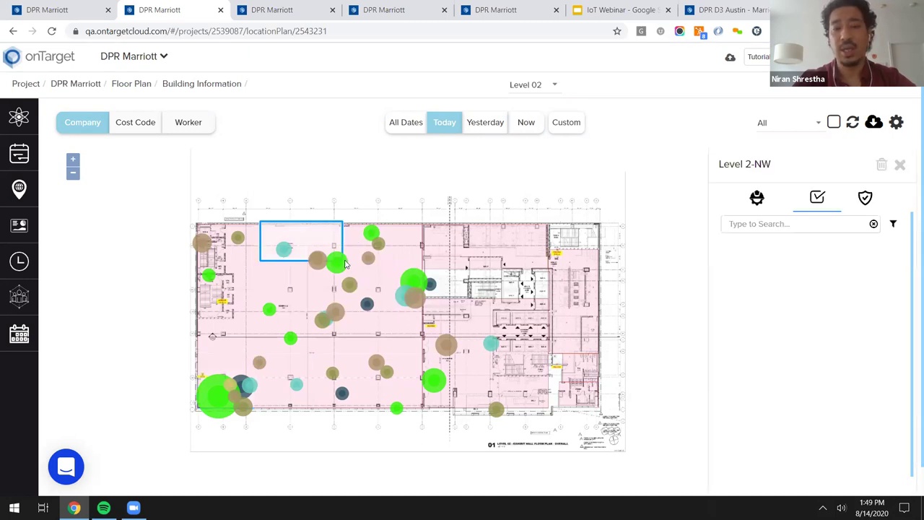
click(756, 197)
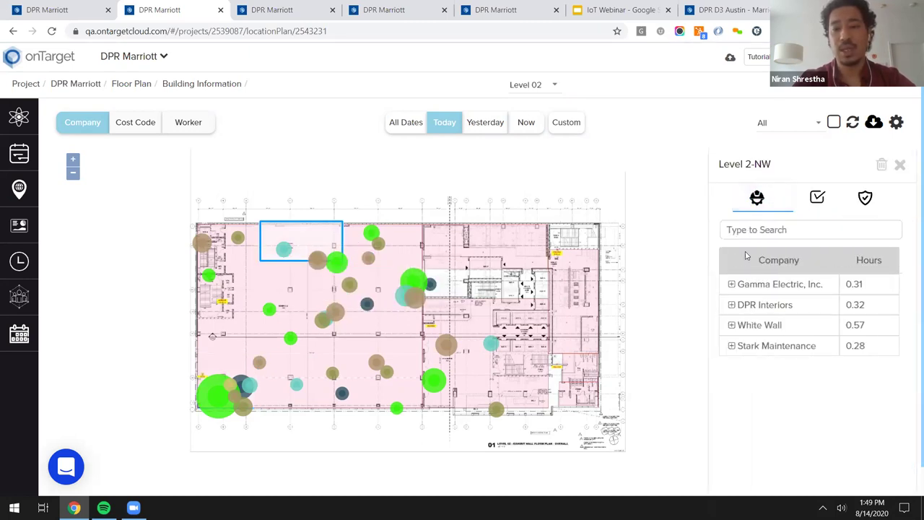
click(731, 284)
click(731, 284)
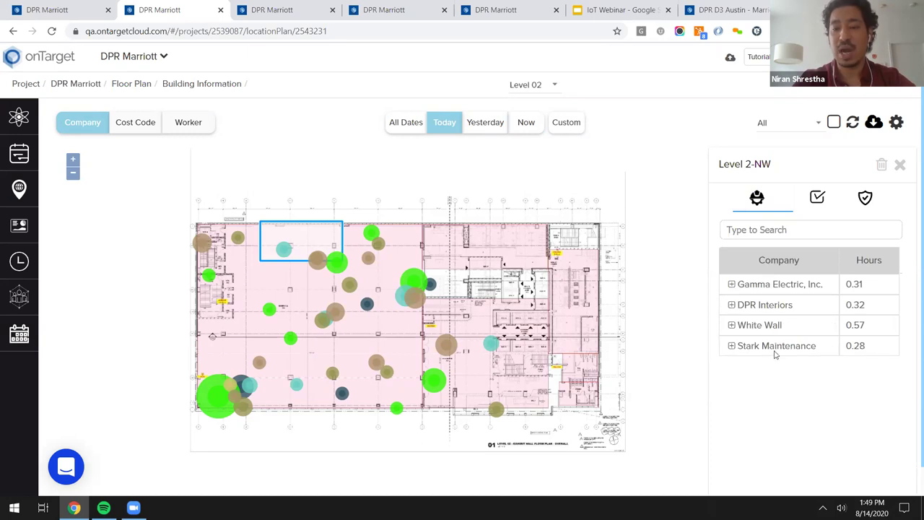
click(731, 325)
click(731, 325)
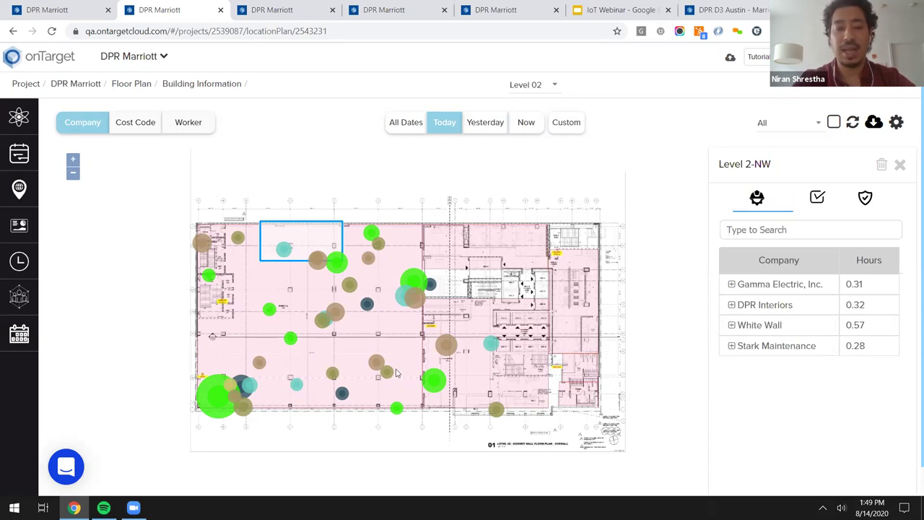
click(299, 386)
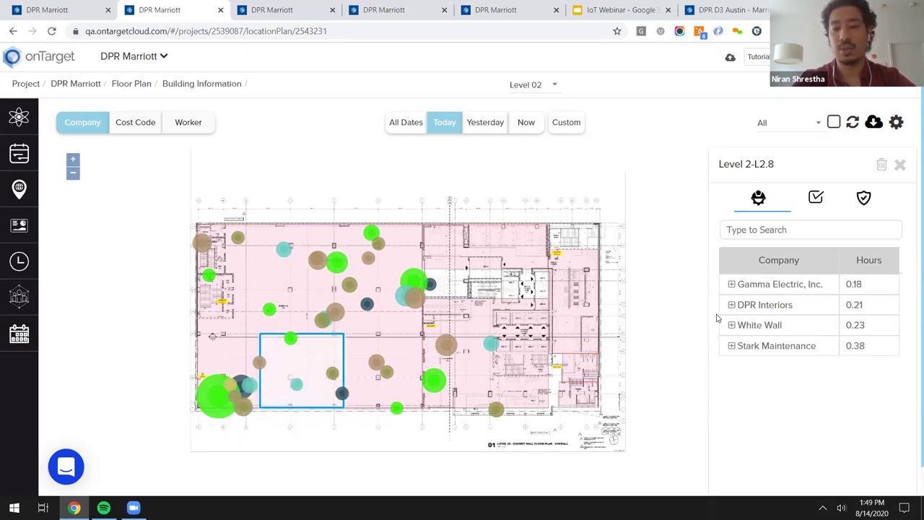
Step: Review zone Level 2-SW's hours by company, including the Gamma Electric, Inc. worker breakdown, and its safety records
click(225, 384)
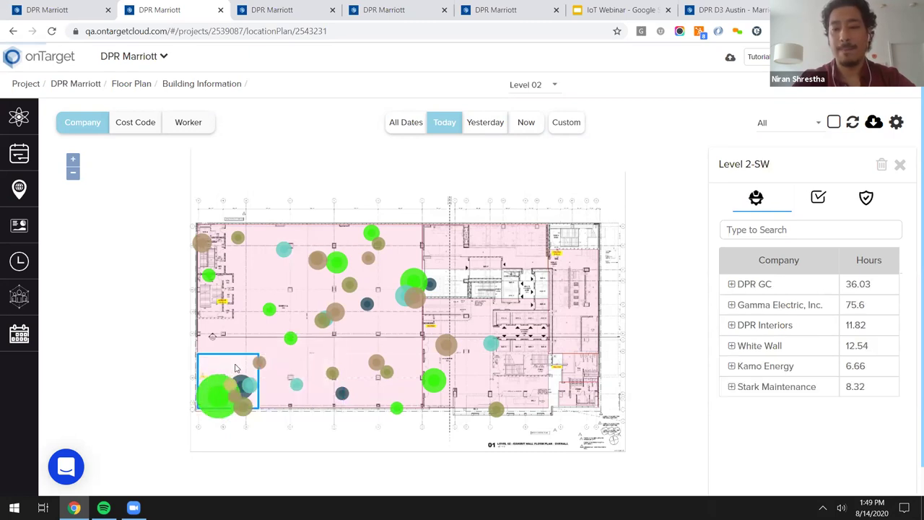
click(731, 304)
scroll(786, 343, down, 2)
scroll(801, 342, up, 1)
scroll(786, 327, up, 1)
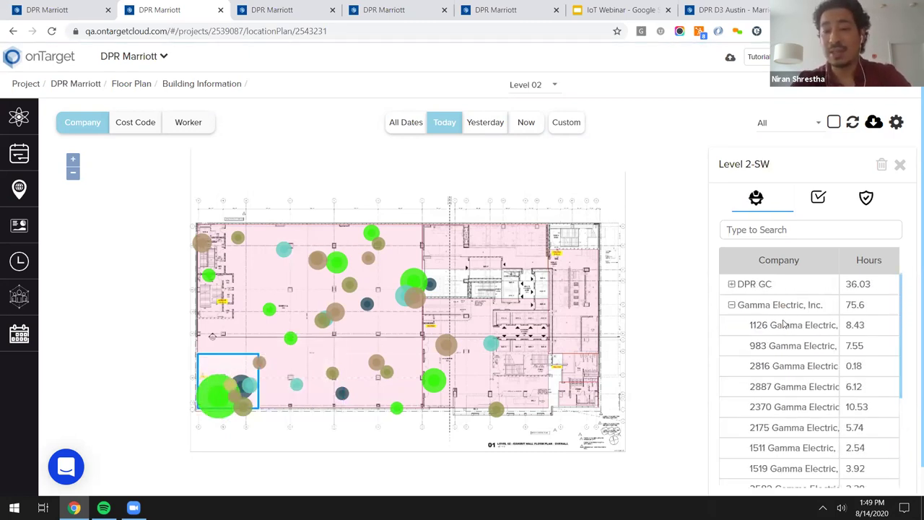
click(731, 305)
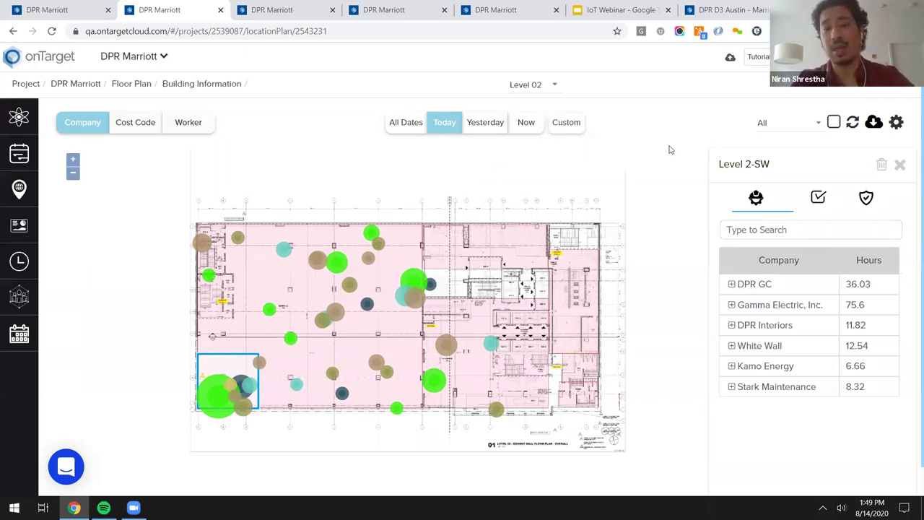
click(866, 202)
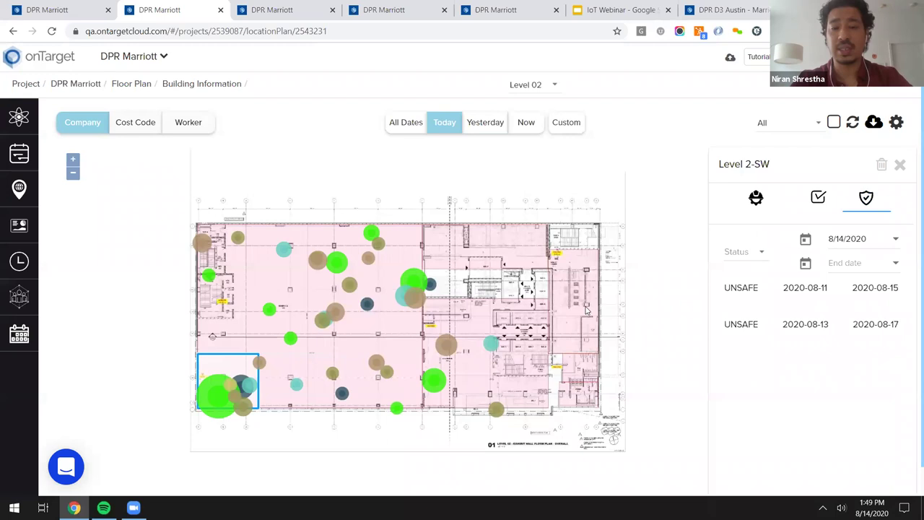
Step: Filter zone Level 2-NE's safety records to the dates 8/11/2020 through 8/14/2020
click(586, 310)
click(755, 266)
click(733, 362)
click(851, 254)
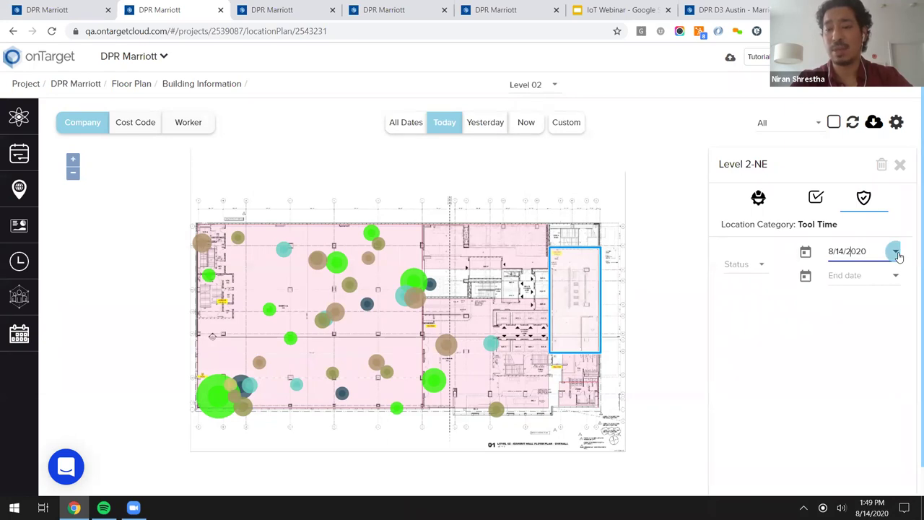
click(895, 275)
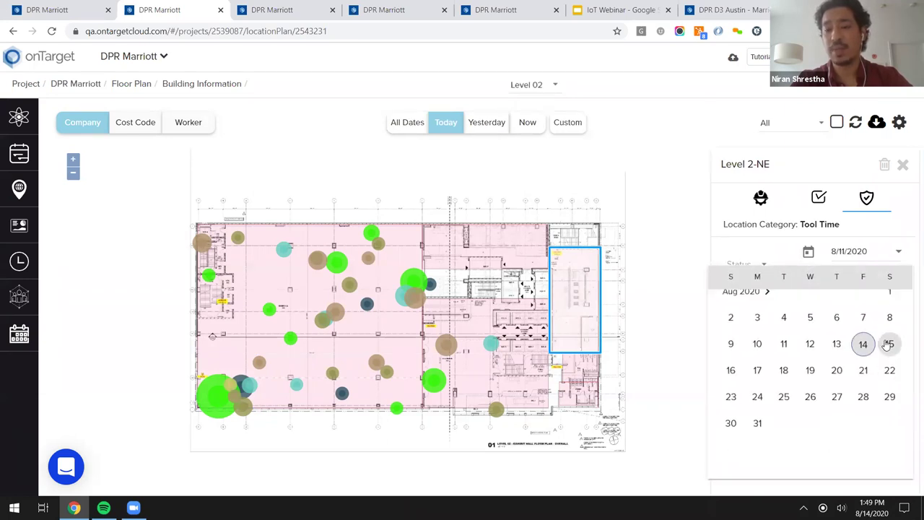
click(864, 355)
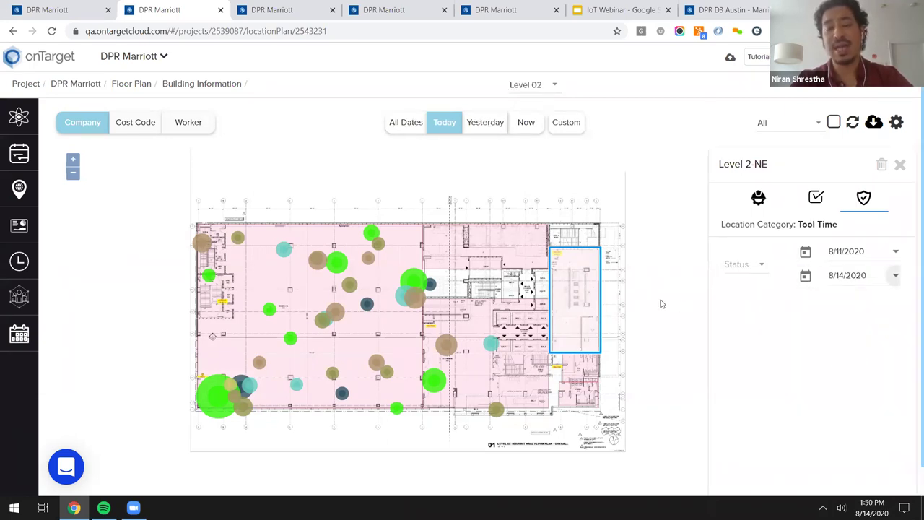
Step: Deselect zone Level 2-NE and turn on the coloured overlay for all zones on the floor plan
click(634, 286)
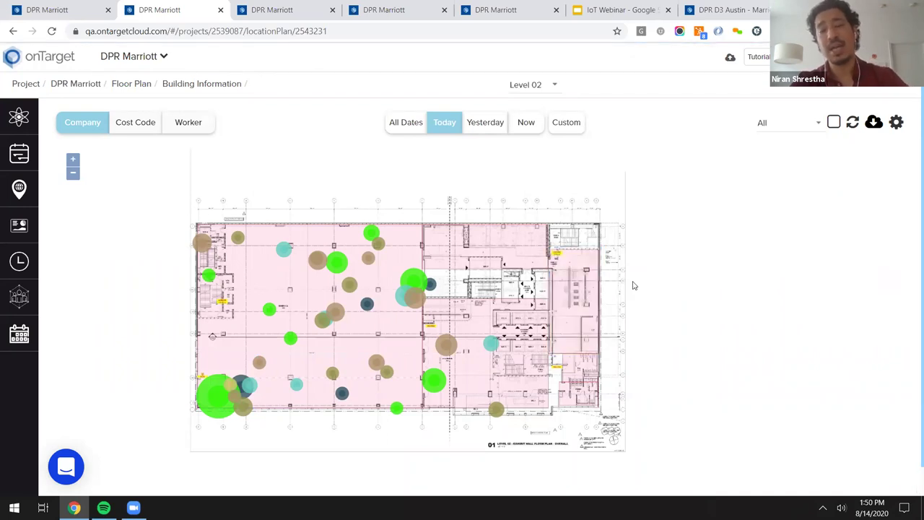
click(835, 122)
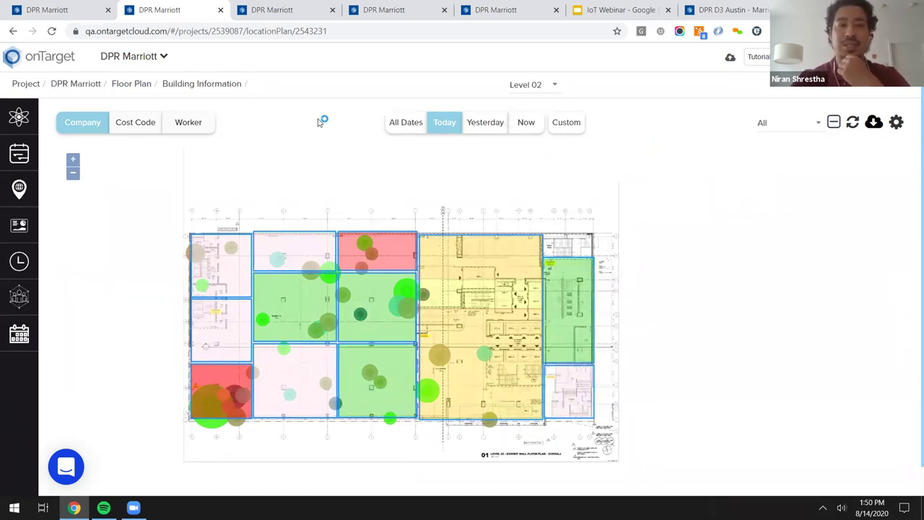
Step: Switch to the open worker tracking page and review the daily hours chart and the weekly worker hours table
click(287, 10)
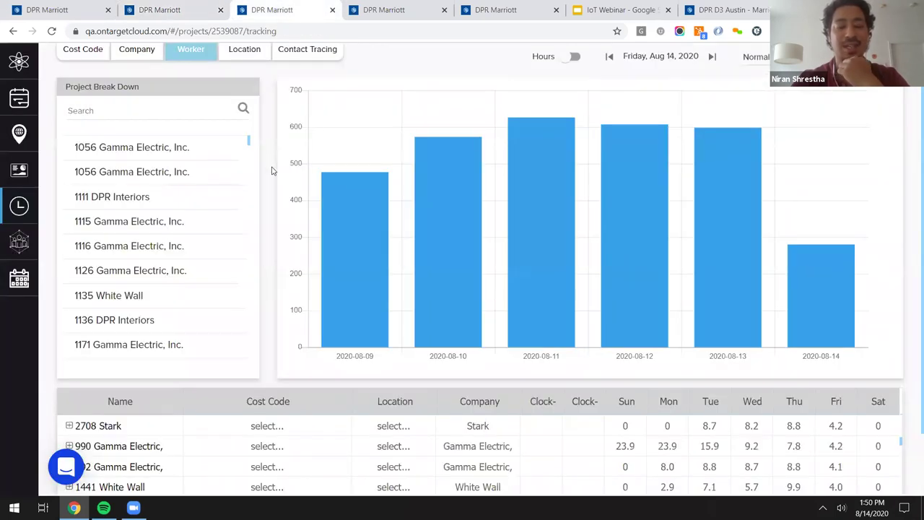
scroll(272, 171, down, 1)
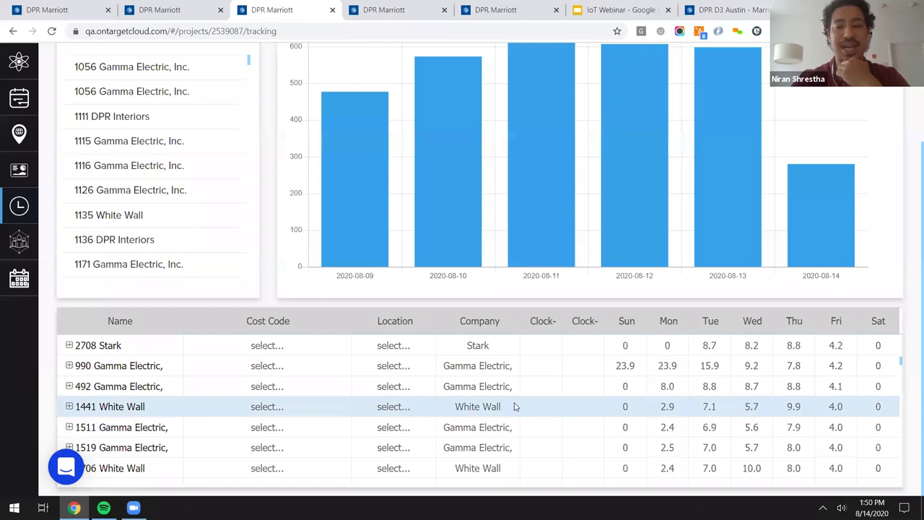
scroll(514, 406, down, 1)
scroll(261, 202, up, 2)
scroll(579, 382, down, 2)
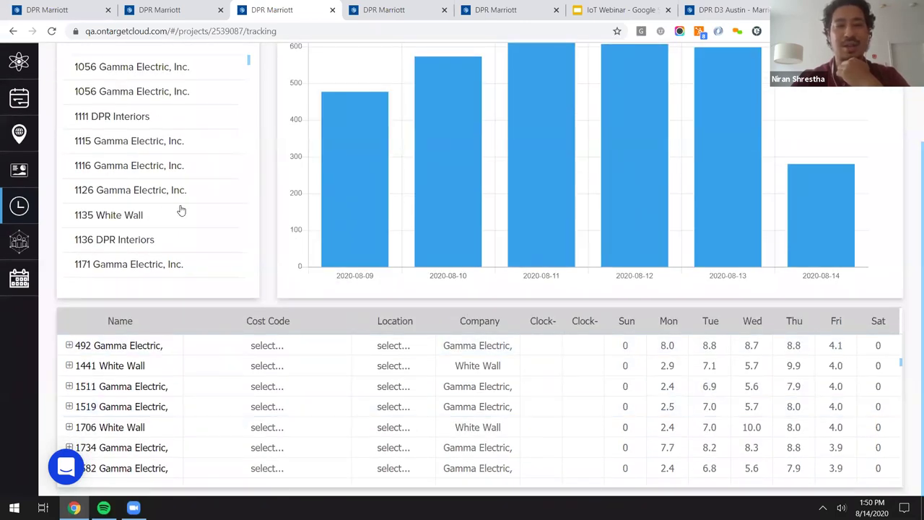
Step: Check the clock-in and clock-out times of the first White Wall worker in the table for Monday through Thursday
click(669, 370)
click(722, 366)
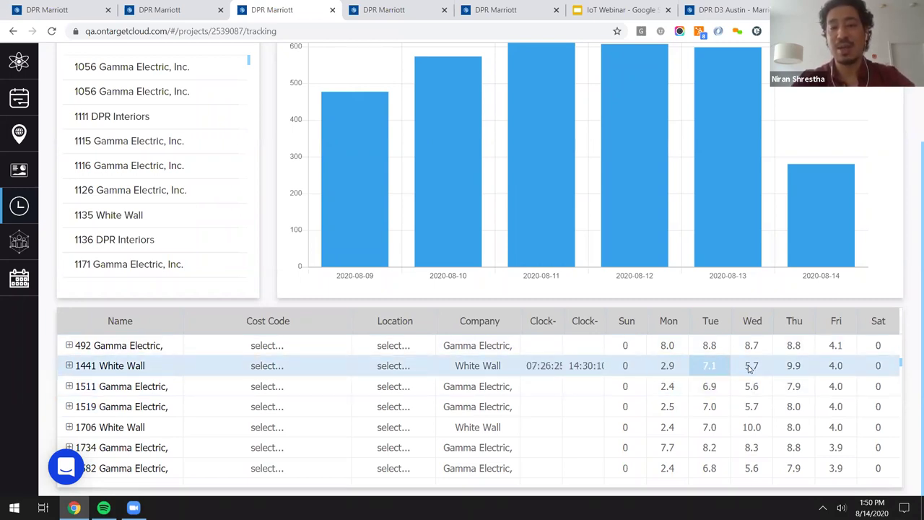
click(750, 368)
click(792, 367)
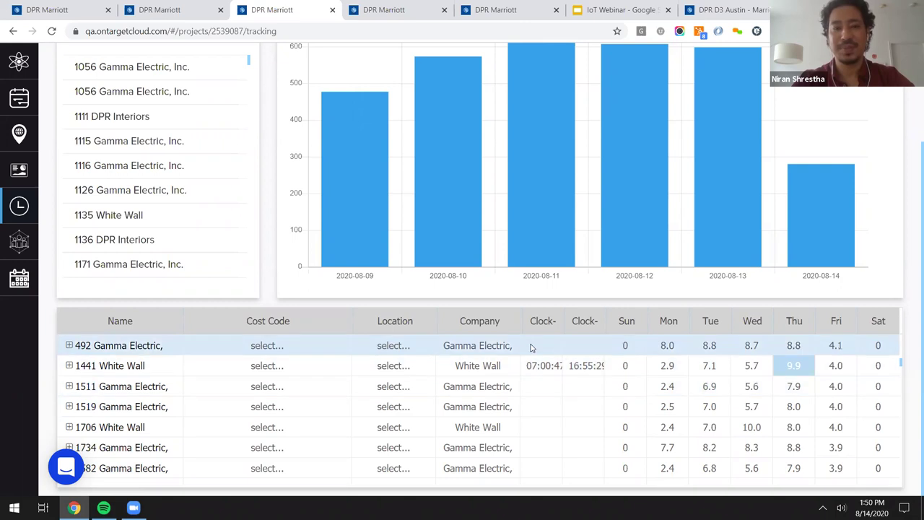
Step: Browse the workers in the project breakdown and view the Export, Copy Hours and Table Only options
scroll(269, 213, up, 2)
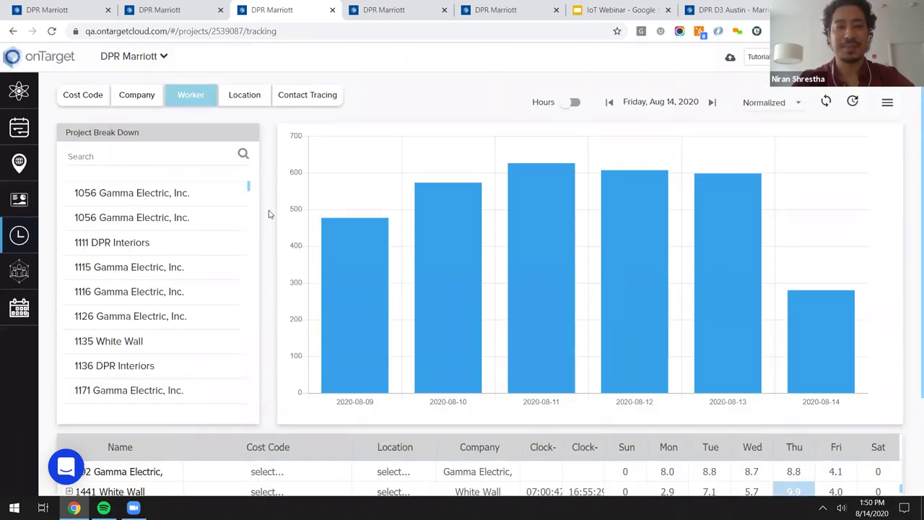
scroll(231, 215, down, 5)
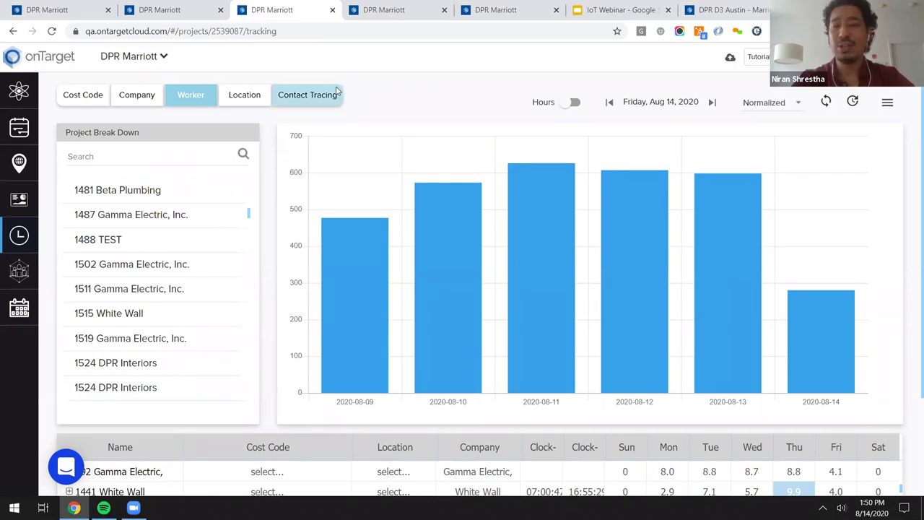
click(887, 104)
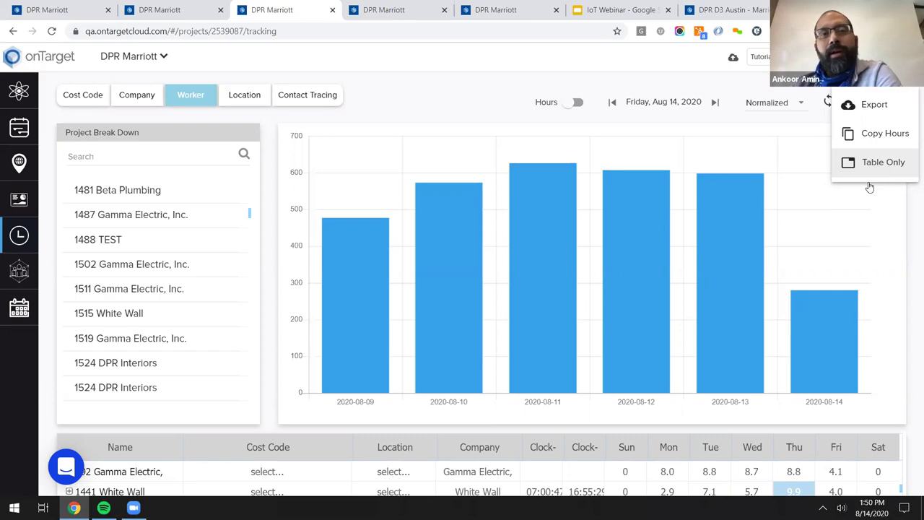
click(424, 91)
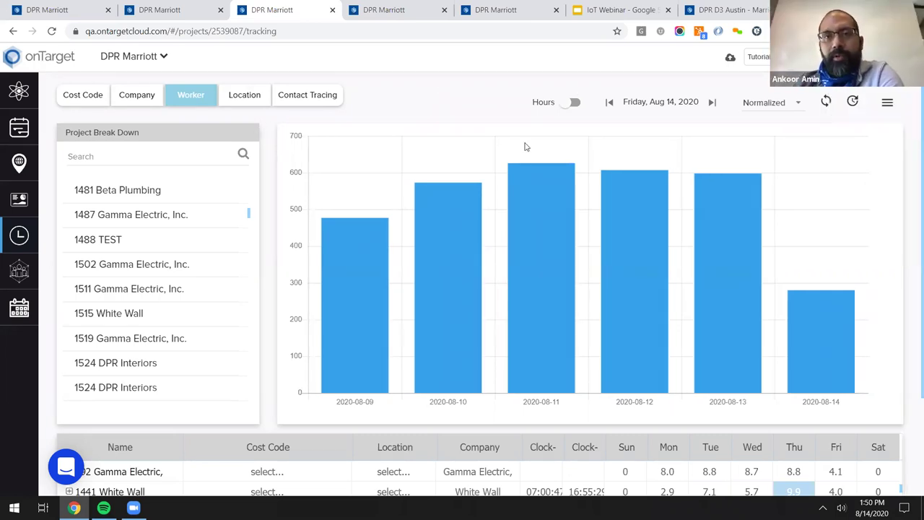
Step: Load the one-week location breakdown and review the company headcount chart and table on the other open tracking page
click(255, 97)
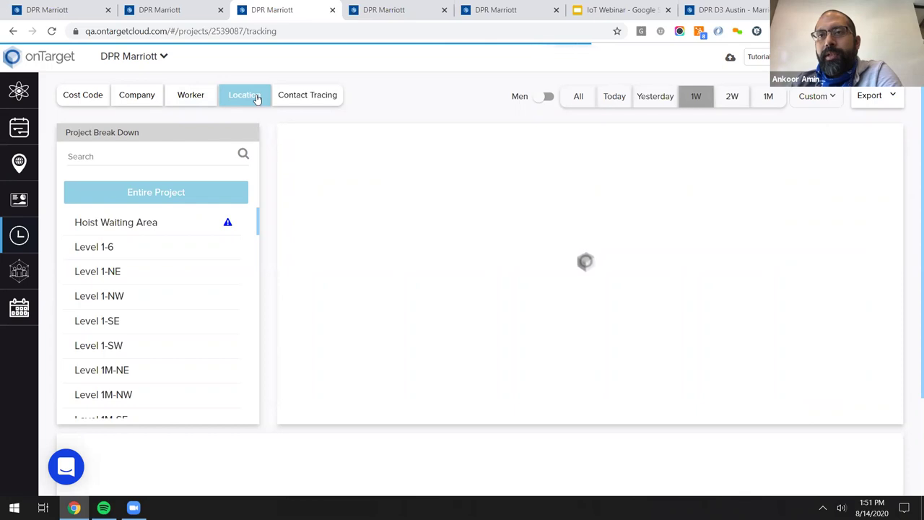
click(376, 16)
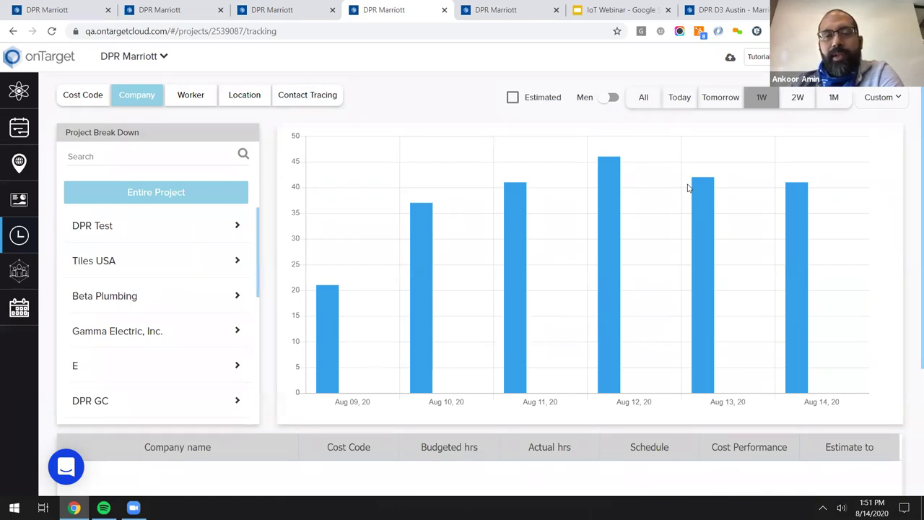
scroll(267, 213, down, 3)
scroll(262, 144, up, 3)
Step: Return to the location breakdown and review the workers and total hours per location for the entire project
click(300, 20)
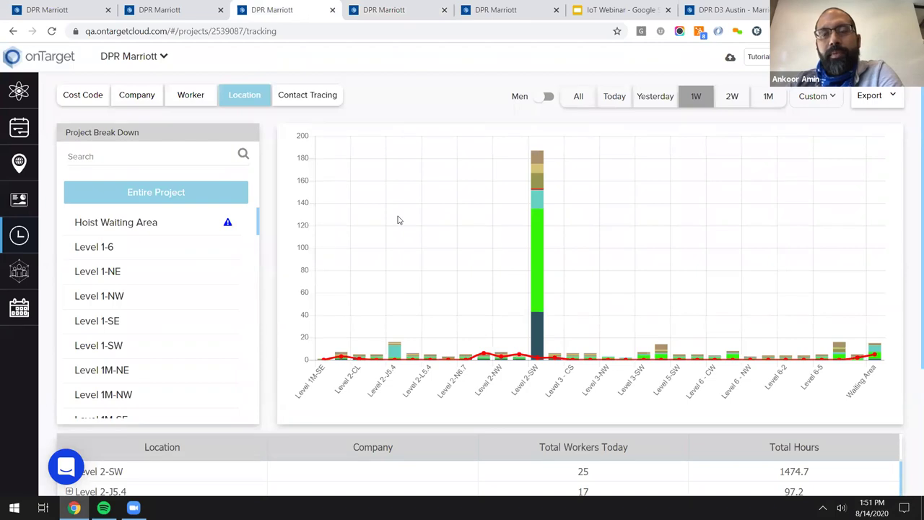
scroll(262, 262, down, 3)
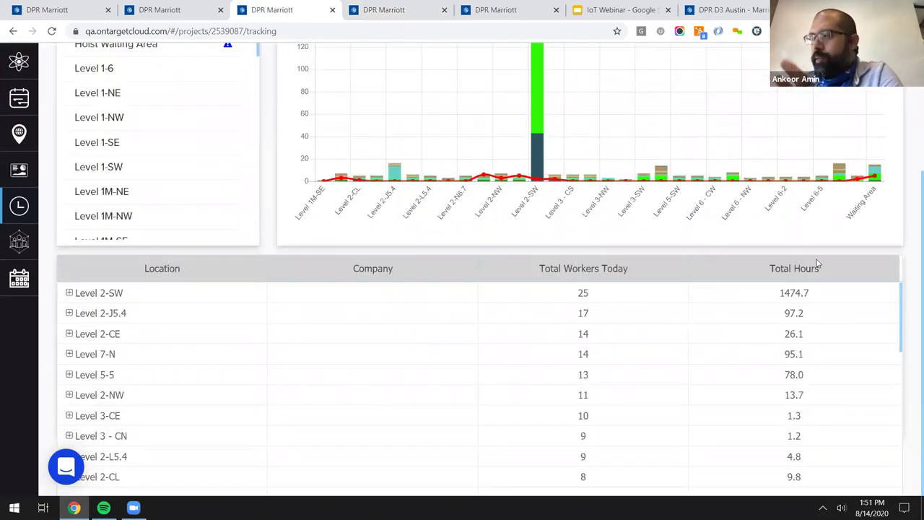
scroll(282, 197, up, 3)
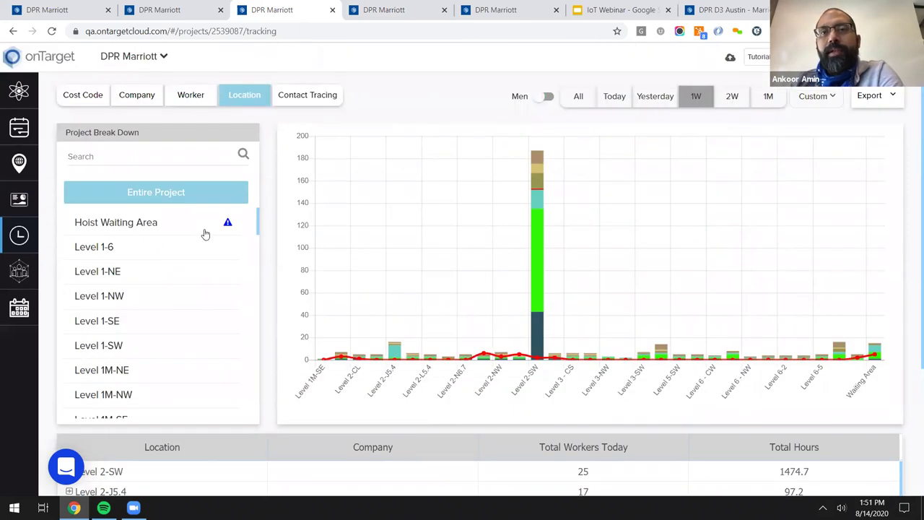
Step: View the alerts of the Hoist Waiting Area and check its location data for the week
click(228, 224)
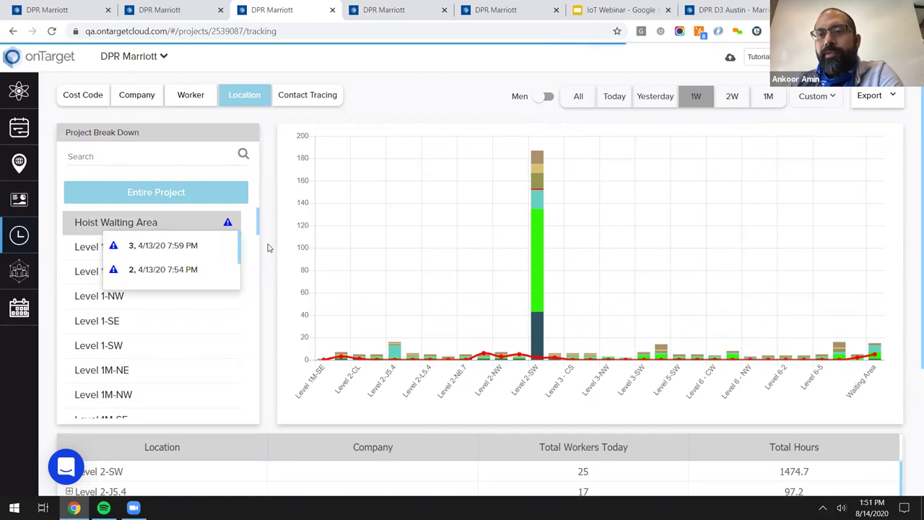
scroll(265, 246, down, 2)
scroll(265, 246, down, 1)
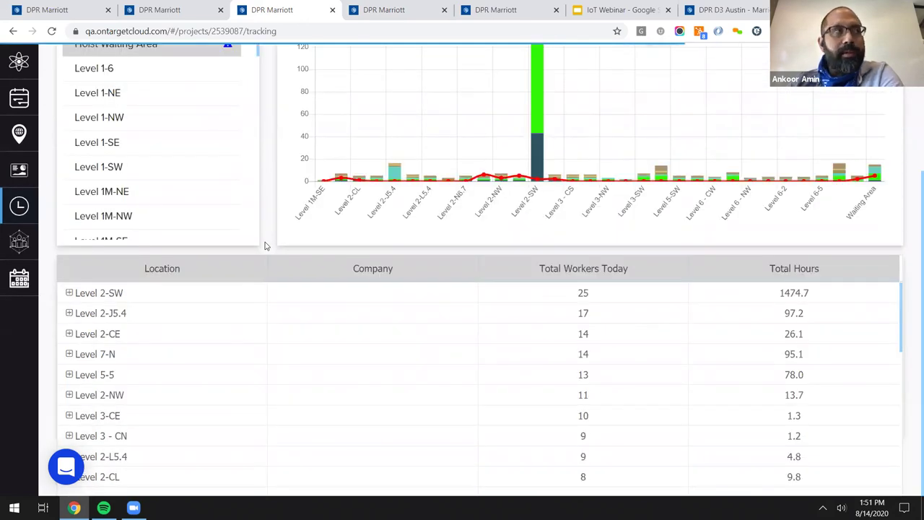
scroll(265, 246, up, 2)
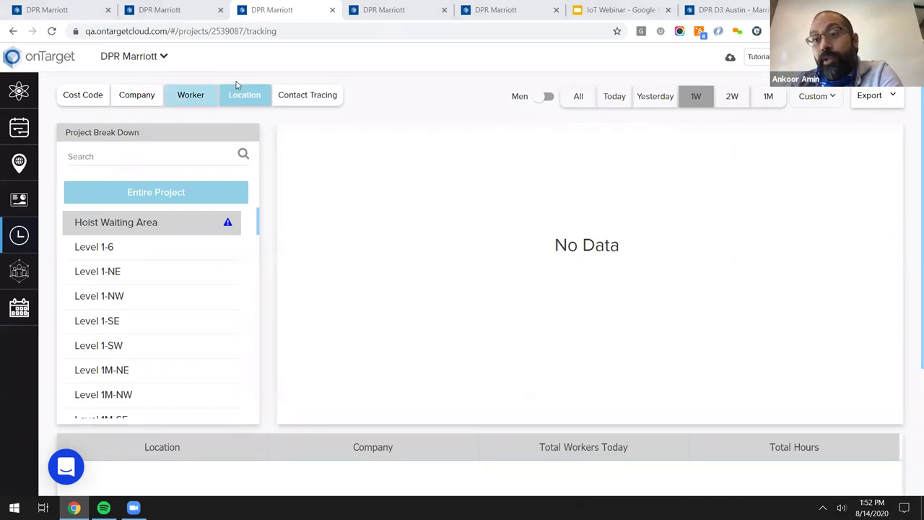
Step: Check the Aug 09 company headcount, return to the location breakdown and show it for the entire project
click(383, 10)
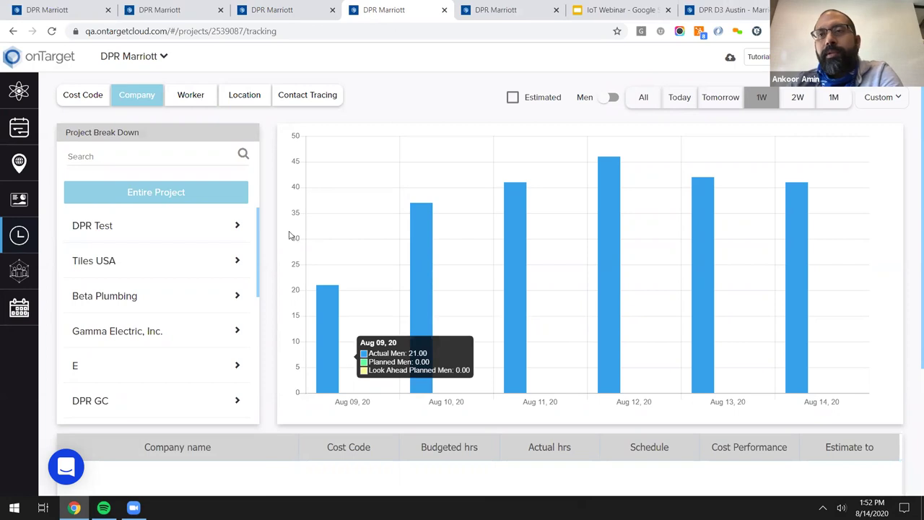
click(300, 11)
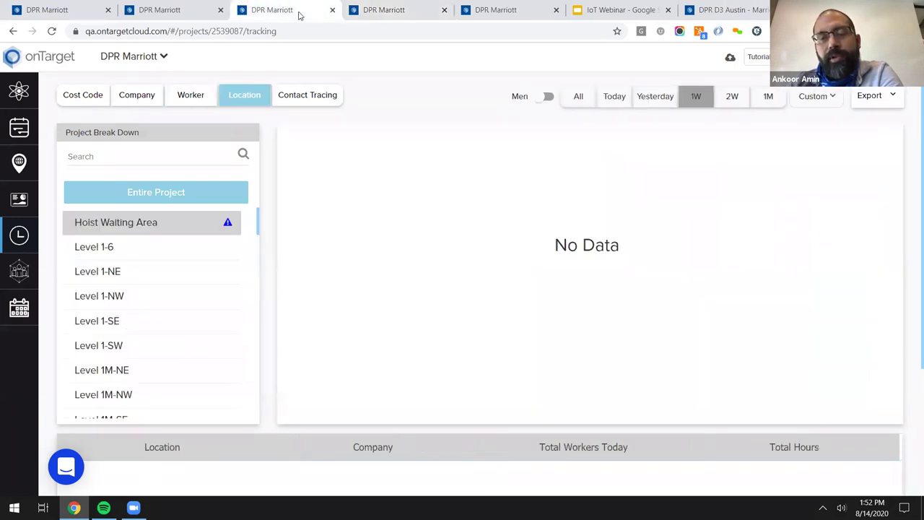
click(196, 192)
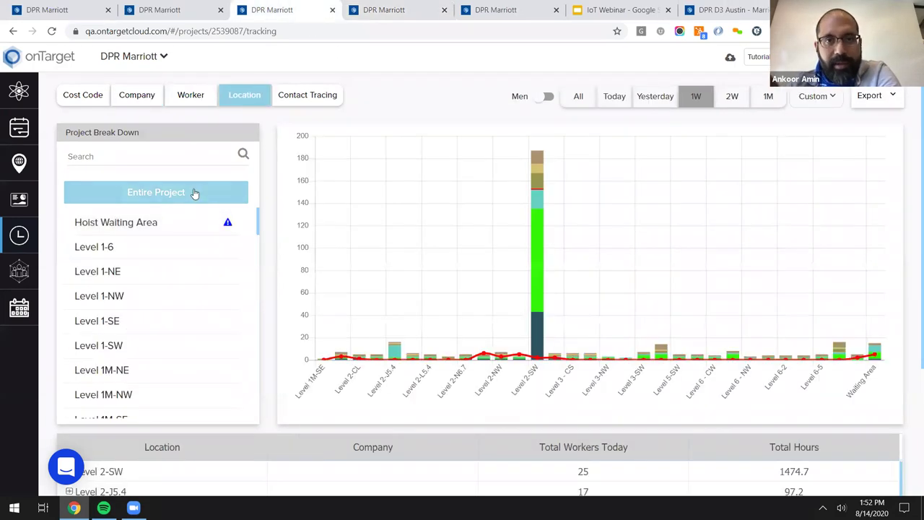
scroll(282, 214, down, 3)
scroll(282, 215, up, 3)
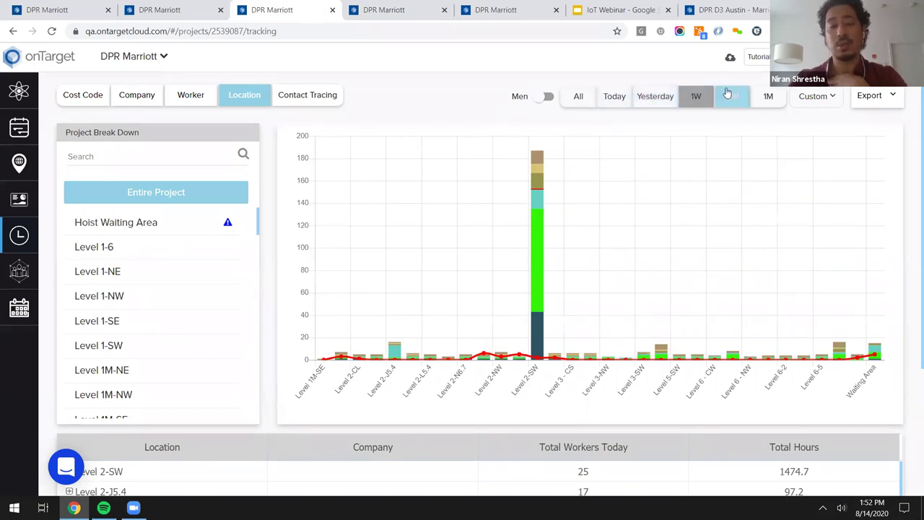
Step: Compare the worker totals per location with the capacity line, inspecting the capacity of Level 2-SE in the chart
scroll(282, 222, down, 3)
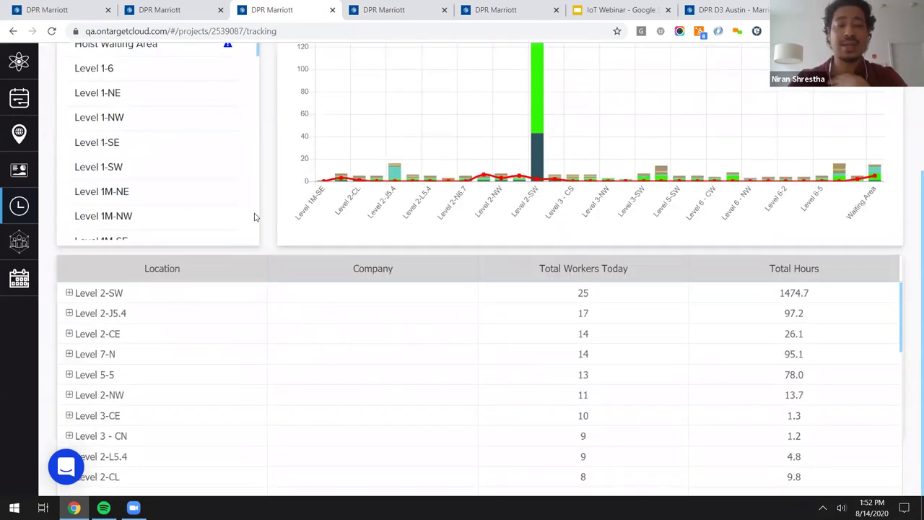
scroll(271, 202, up, 3)
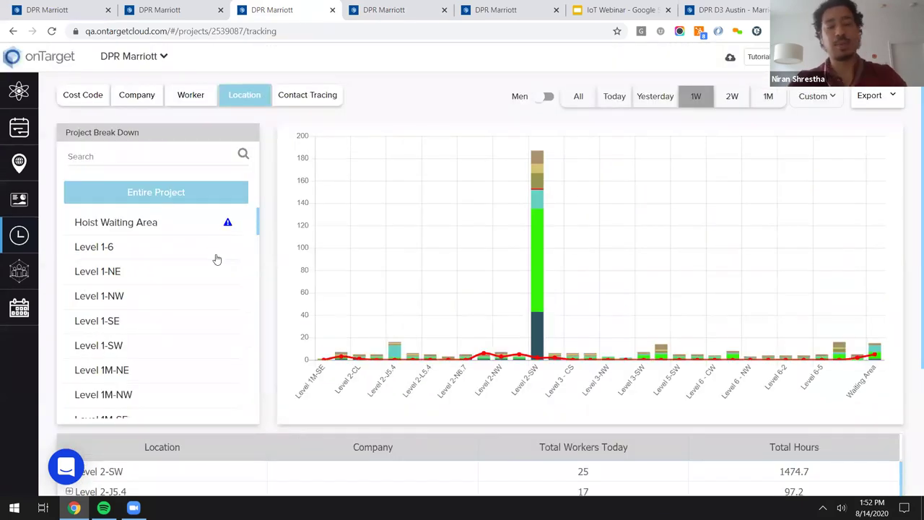
scroll(285, 239, down, 3)
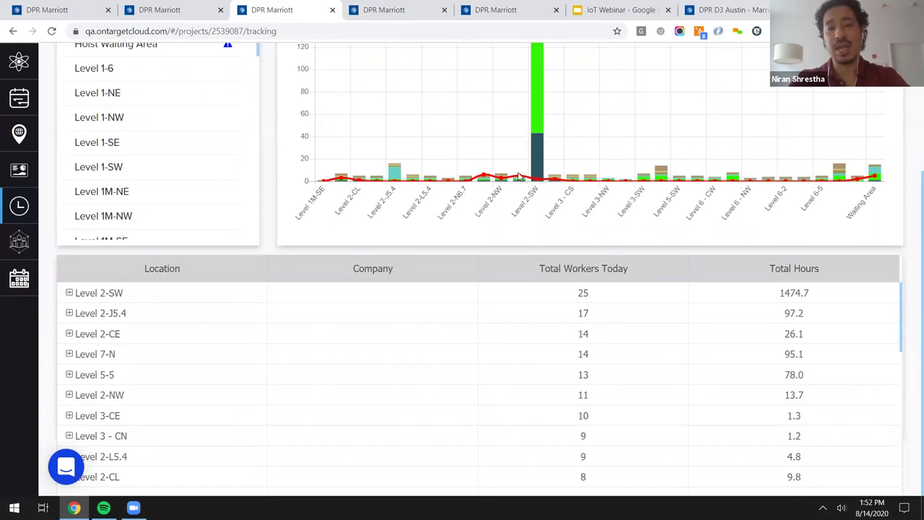
mouse_move(518, 177)
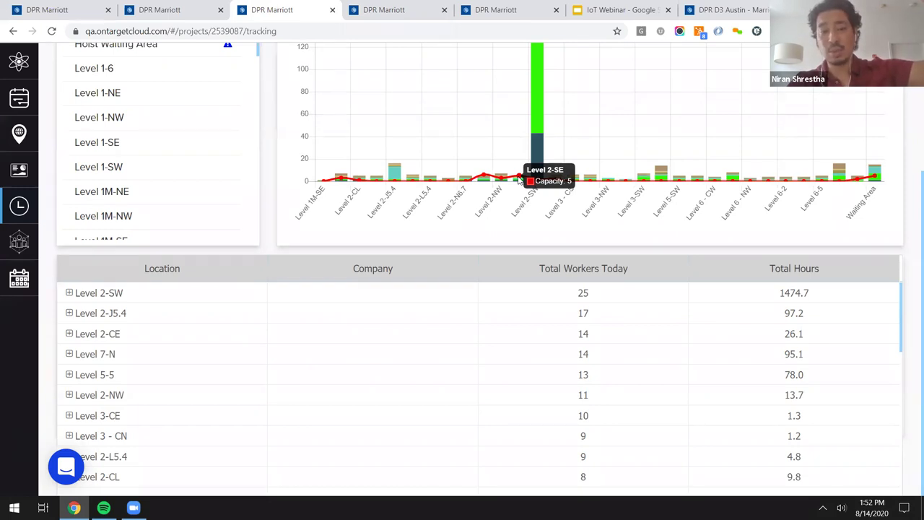
scroll(272, 177, up, 3)
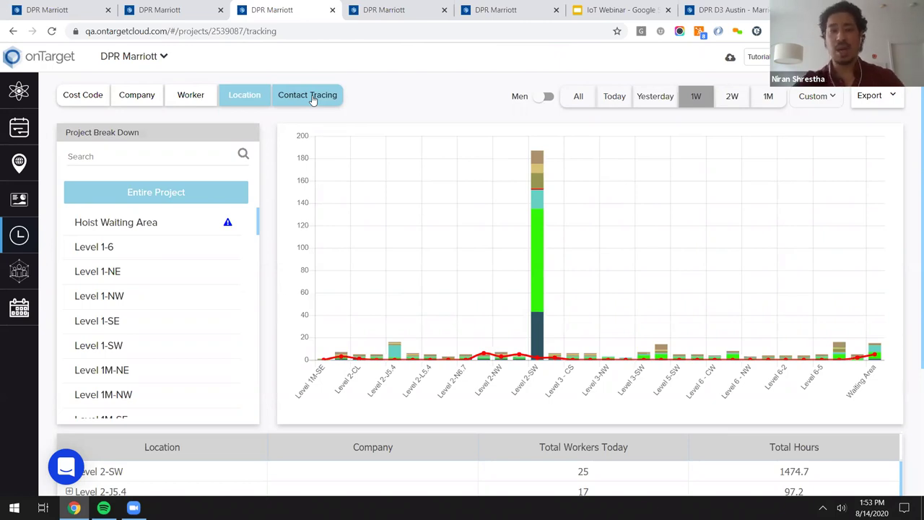
Step: Show the worker breakdown in daily tracking and switch its chart from hours to productivity
click(384, 11)
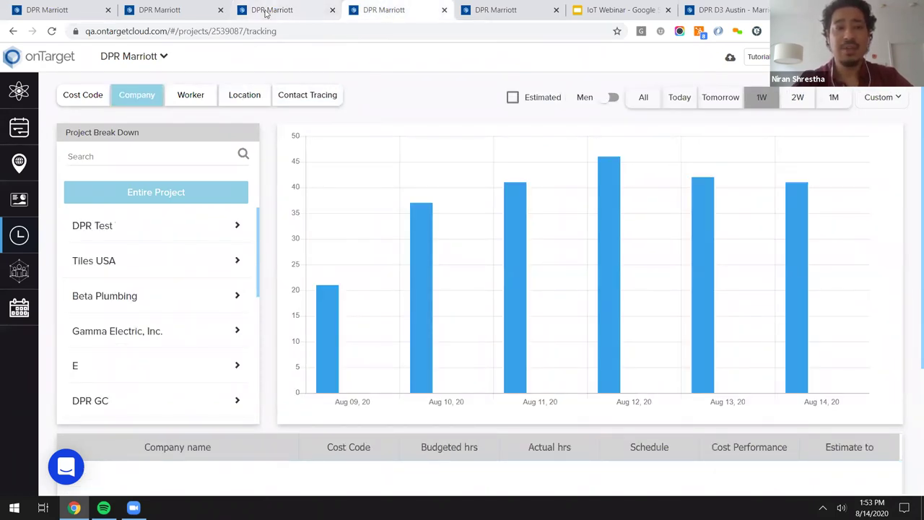
click(193, 98)
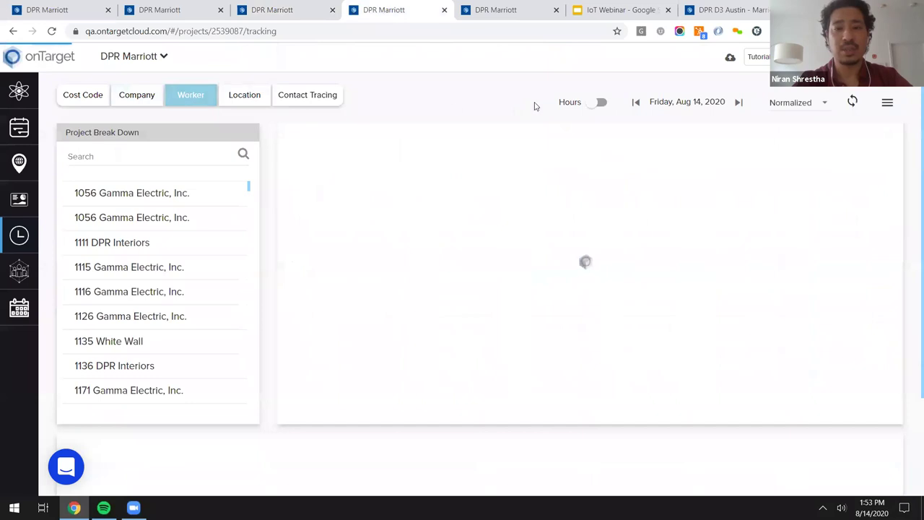
click(599, 103)
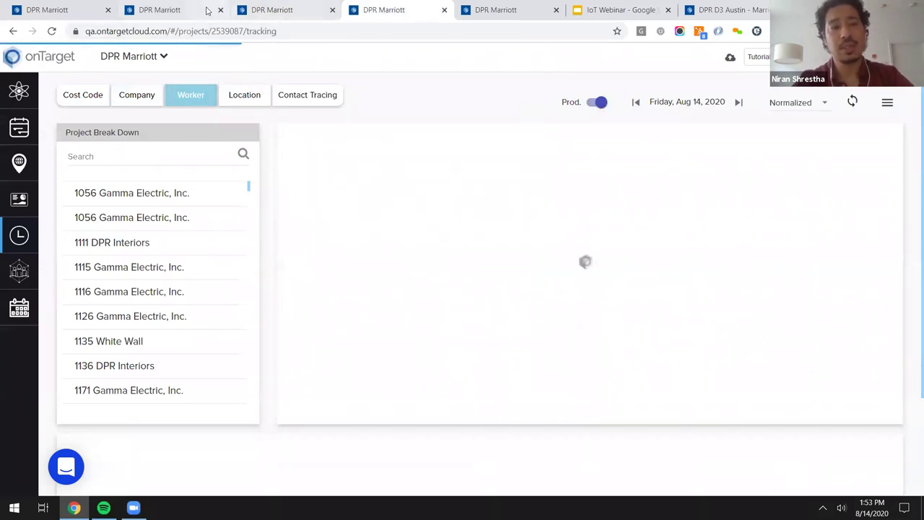
Step: Check the Level 02 floor plan and return to the dashboard to view the on-site worker counts
click(183, 7)
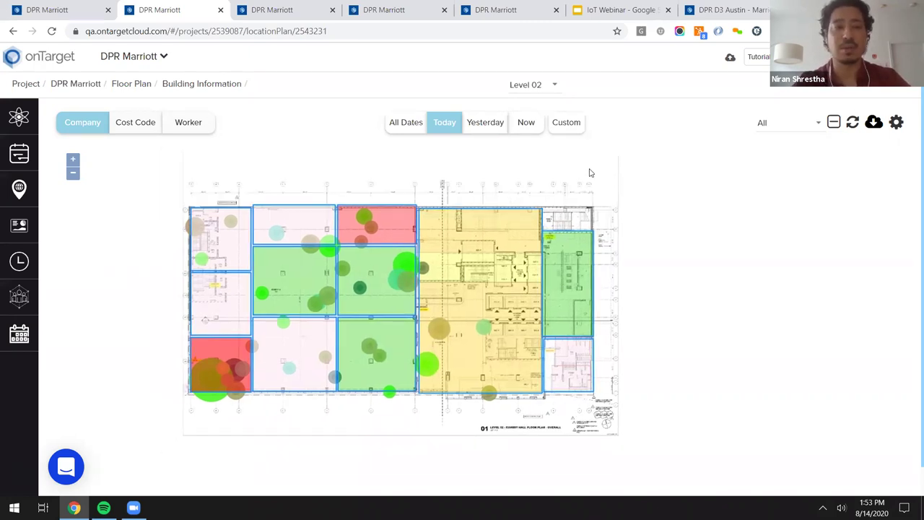
click(72, 14)
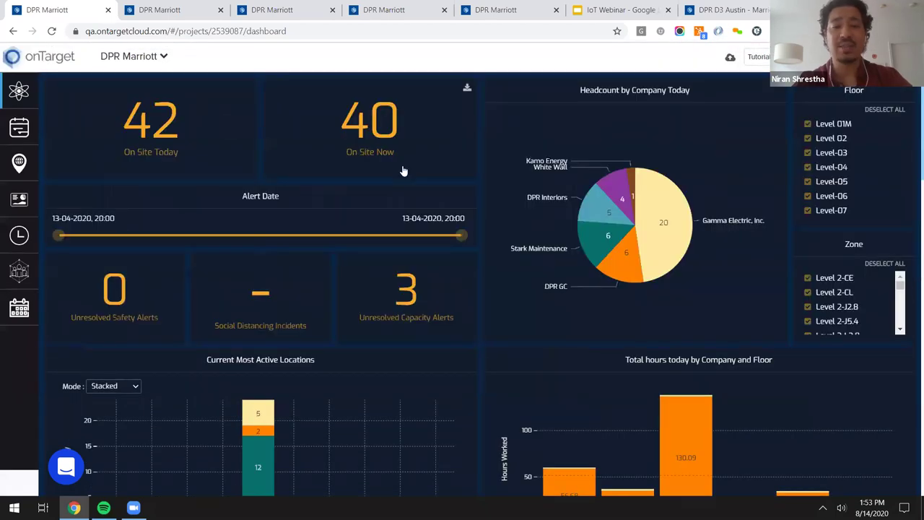
scroll(910, 124, down, 1)
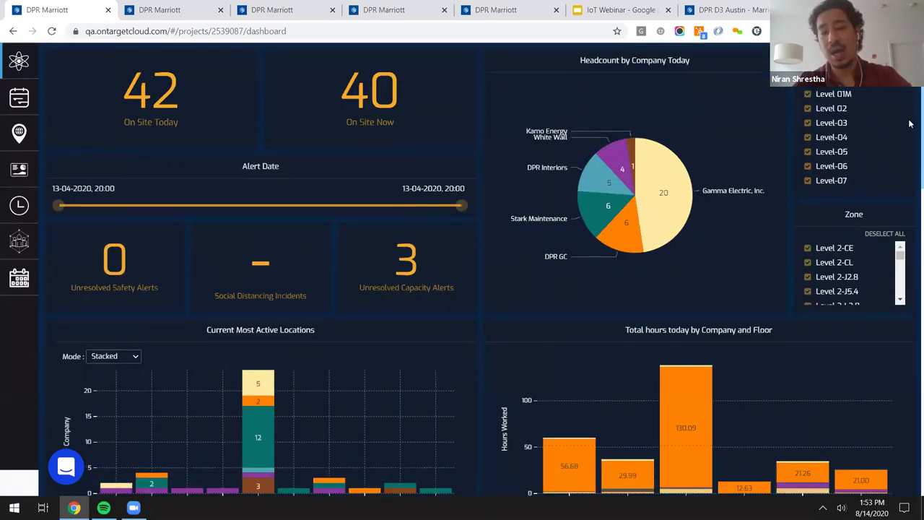
scroll(909, 120, up, 1)
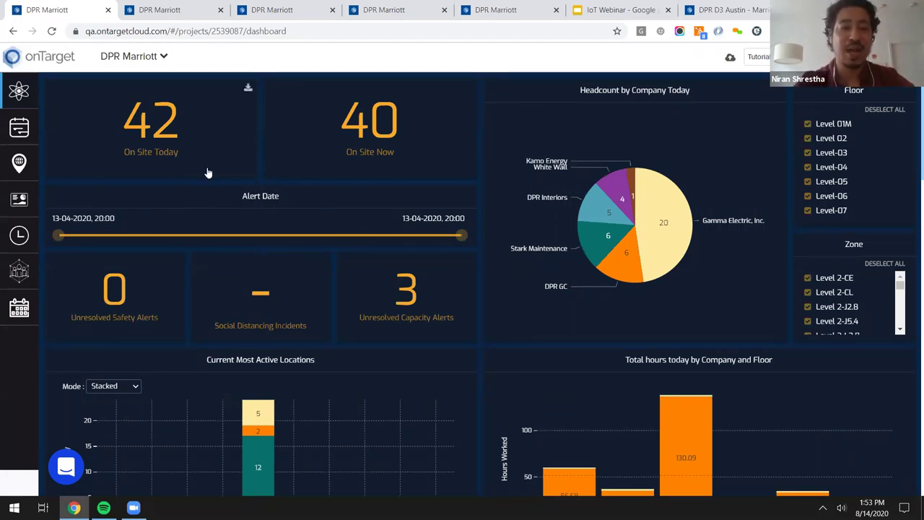
click(897, 154)
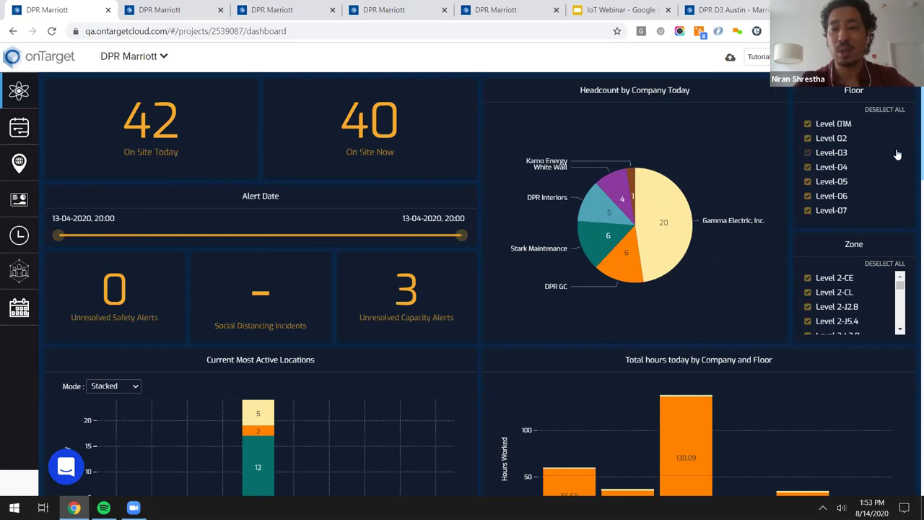
Step: Review the dashboard's high-risk activities, capacity and safety alerts, and location capacity charts
scroll(911, 181, down, 5)
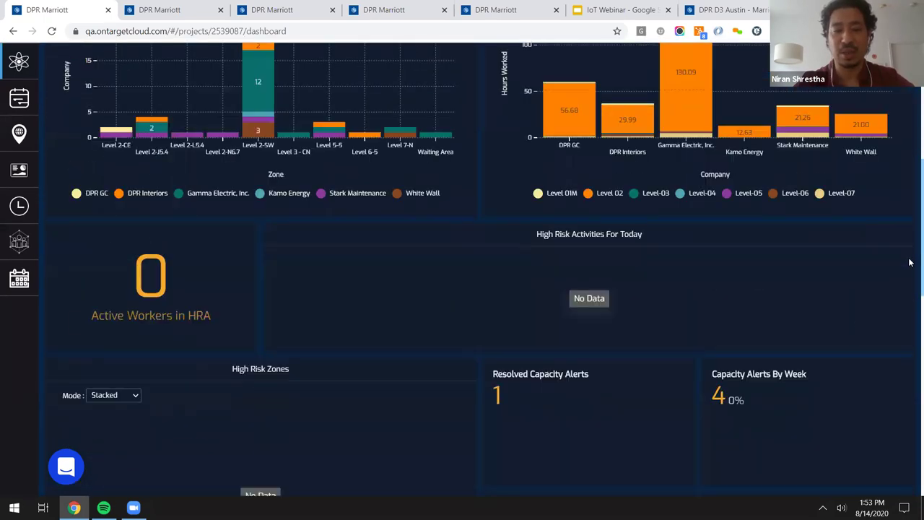
scroll(909, 263, up, 1)
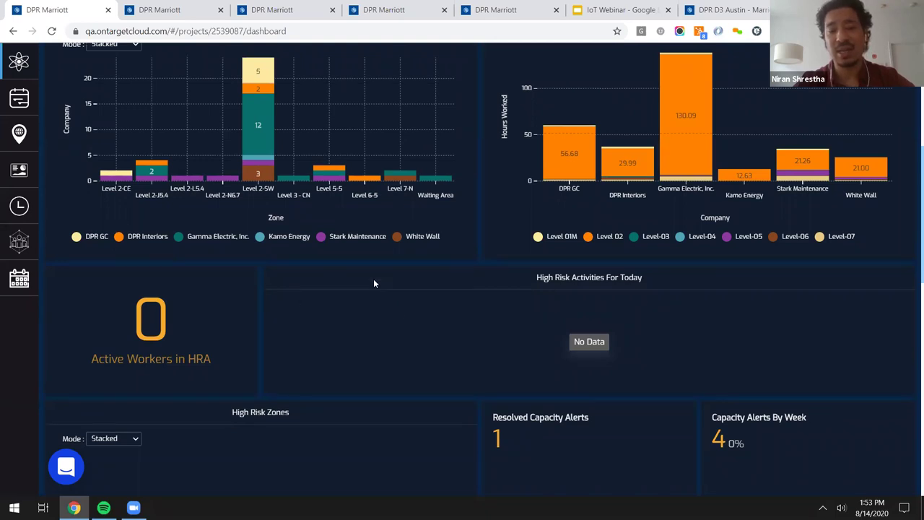
scroll(374, 283, down, 5)
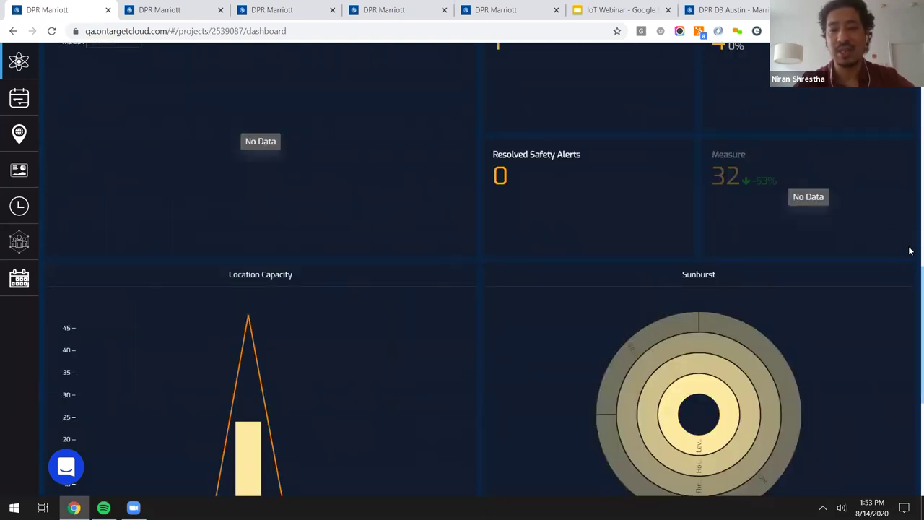
scroll(909, 274, down, 2)
scroll(909, 324, up, 1)
scroll(909, 179, up, 10)
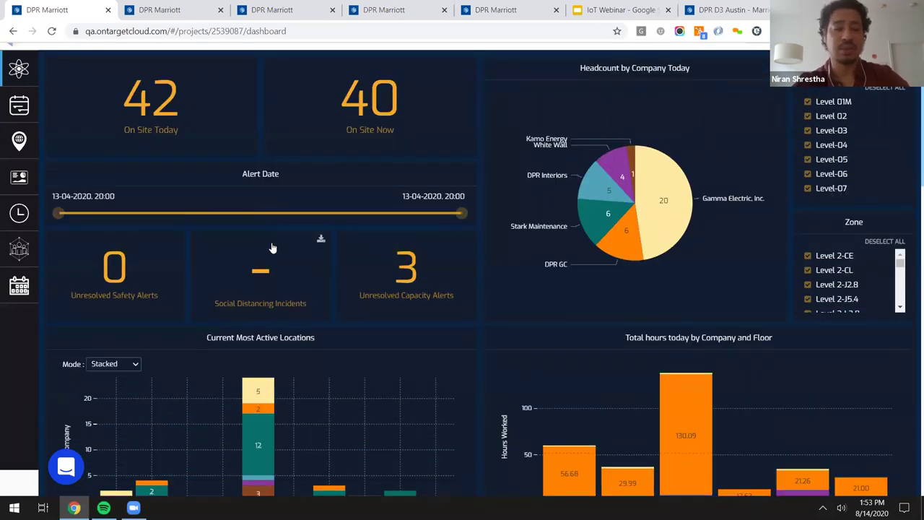
scroll(272, 248, up, 1)
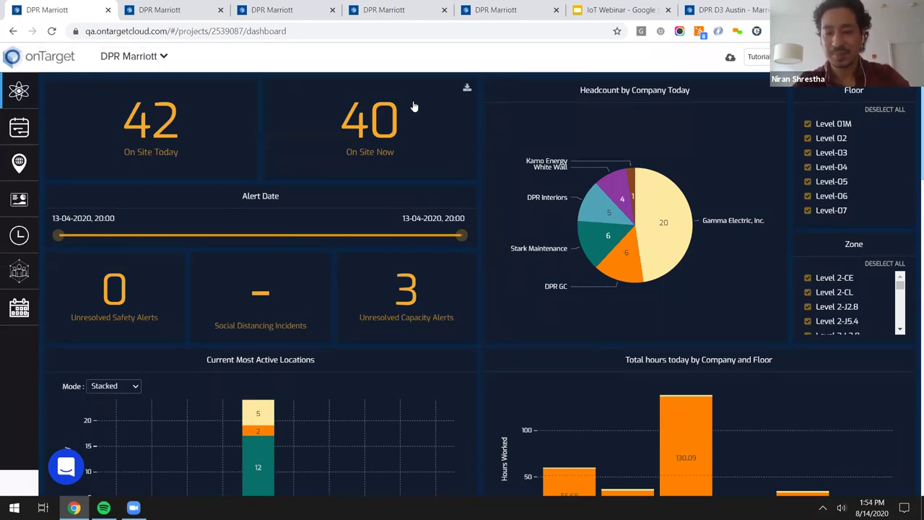
Step: Examine today's headcount by company and the Level 2-SW bar of the most active locations
mouse_move(671, 204)
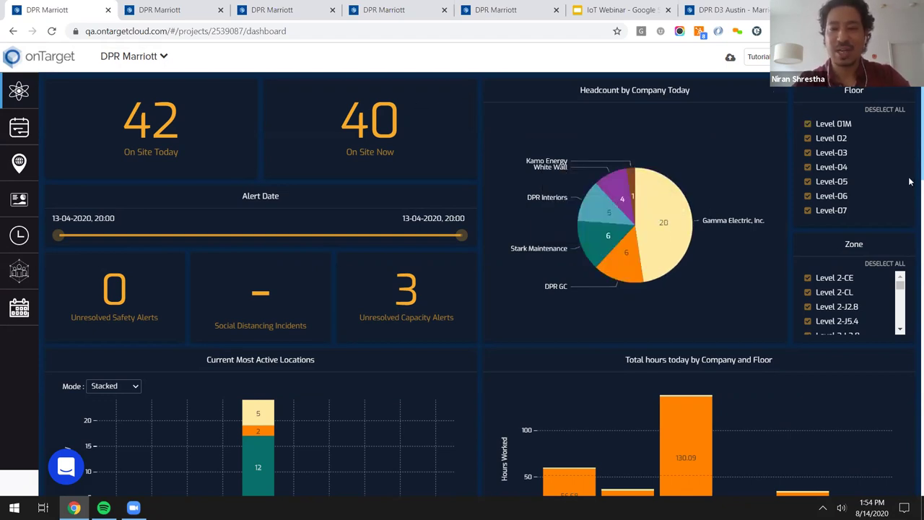
scroll(246, 401, down, 2)
mouse_move(245, 400)
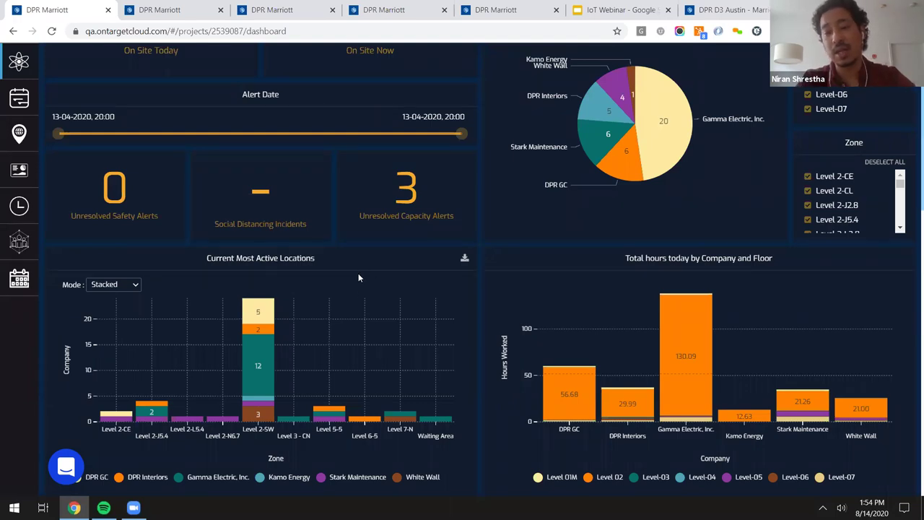
scroll(474, 211, up, 3)
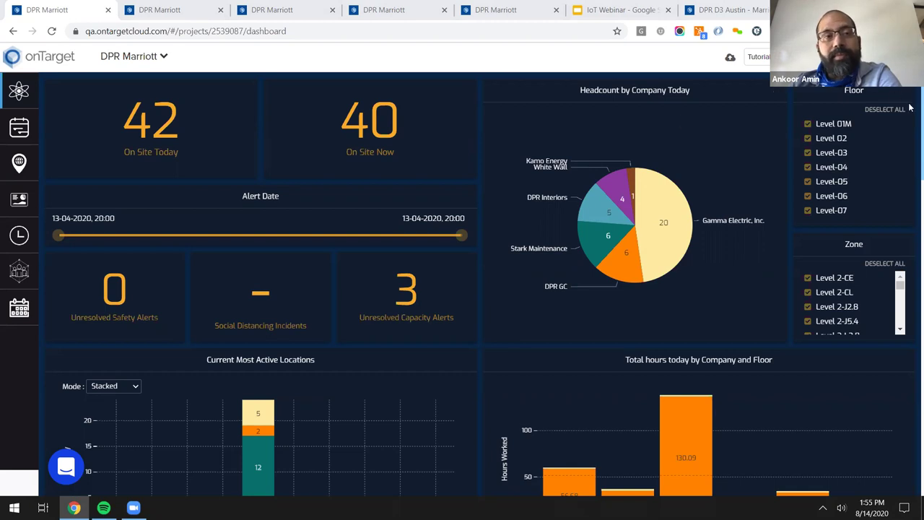
Step: Review the dashboard's location and hours charts, and view the download options of Current Most Active Locations
scroll(909, 117, down, 1)
scroll(909, 119, down, 3)
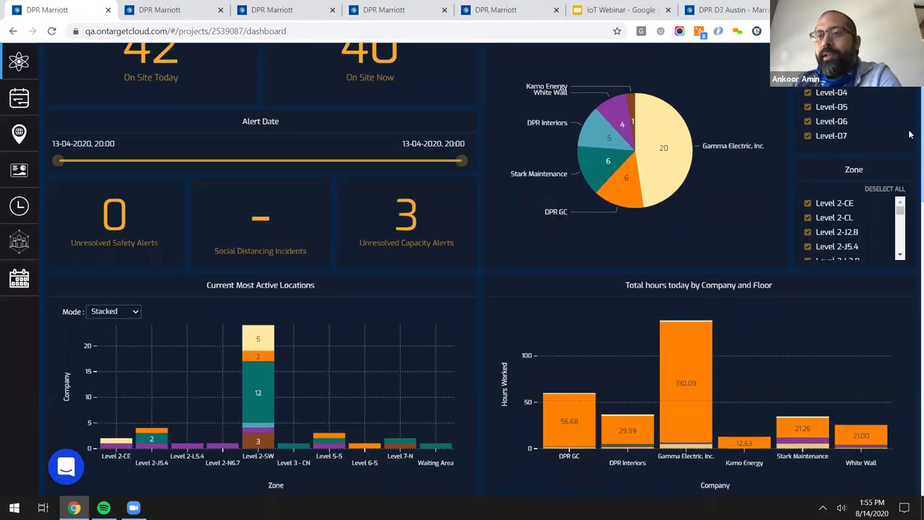
scroll(909, 141, down, 1)
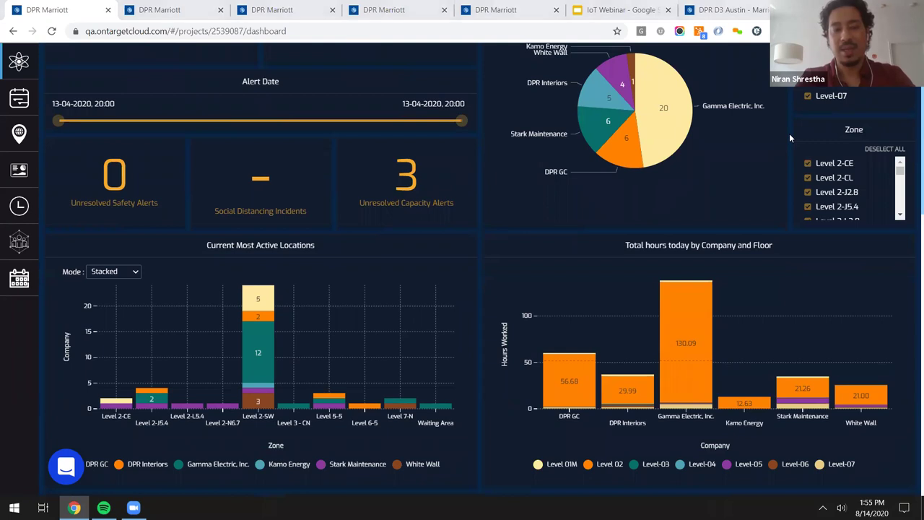
click(464, 245)
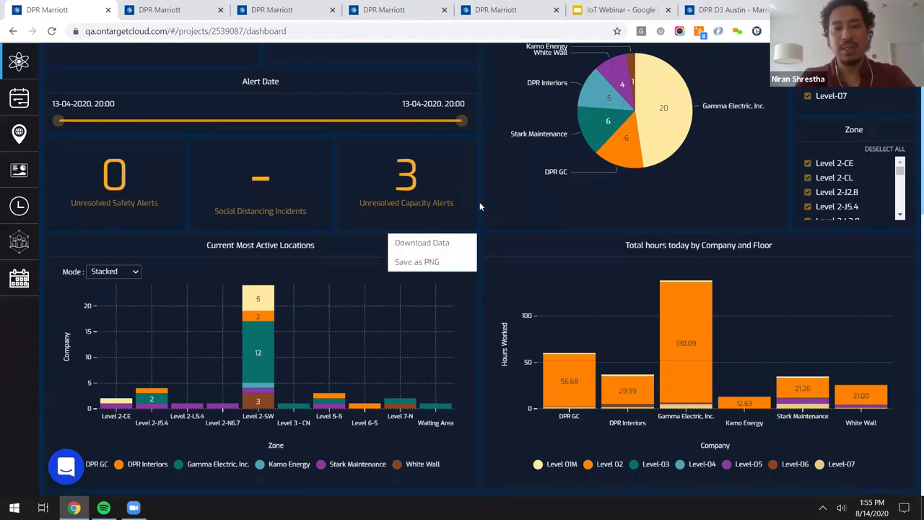
scroll(480, 208, up, 2)
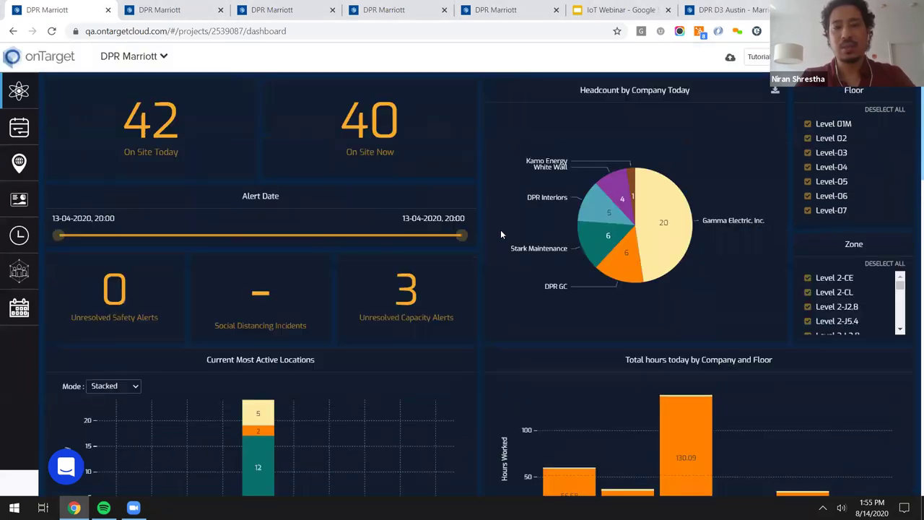
Step: View the weekly worker productivity chart and compare today's workers and total hours in the location table
click(412, 5)
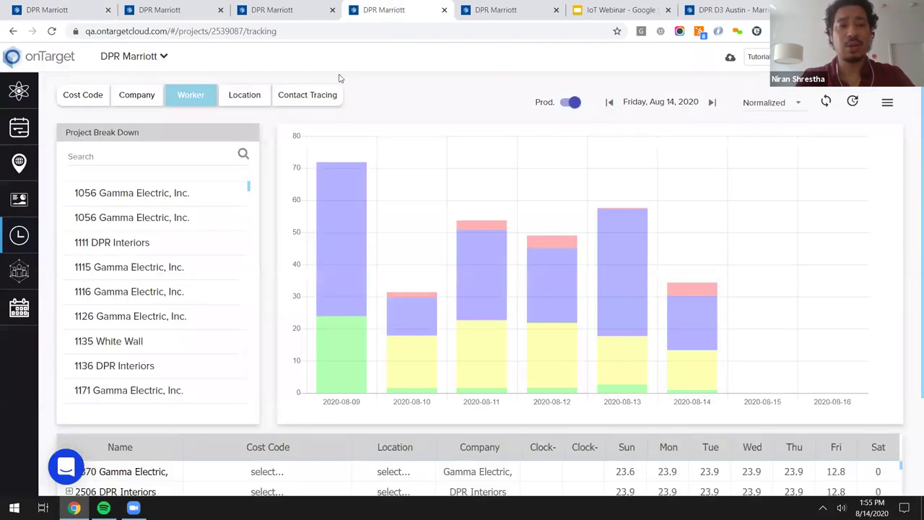
click(479, 5)
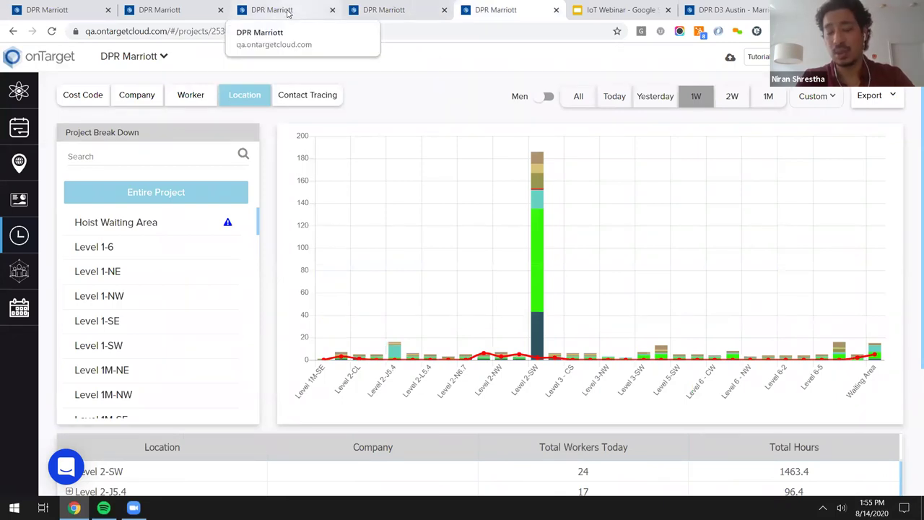
scroll(281, 186, down, 3)
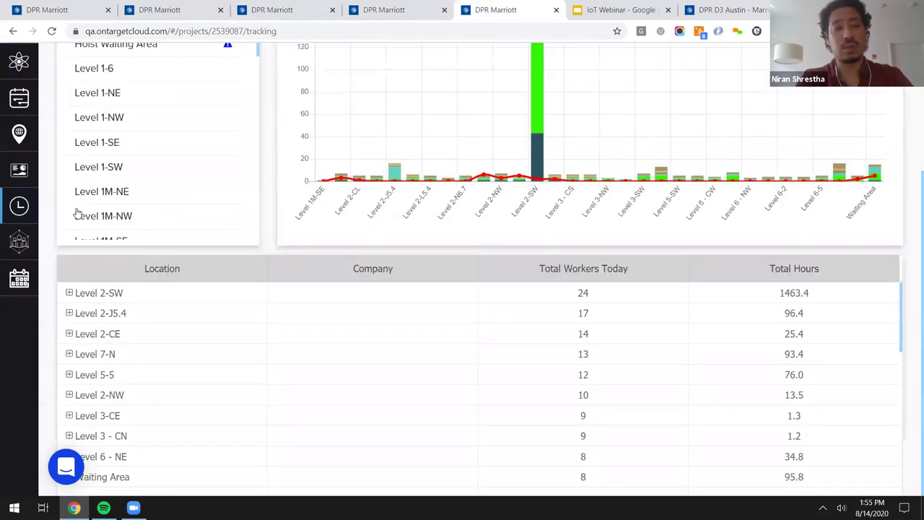
Step: View the monthly lookahead calendar, inspect the details of the East Wing task and close them without changes
click(19, 280)
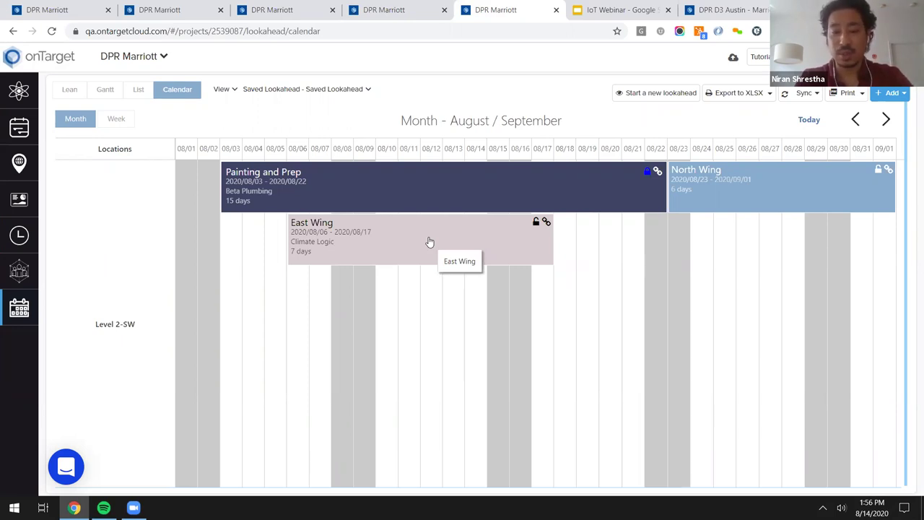
click(330, 223)
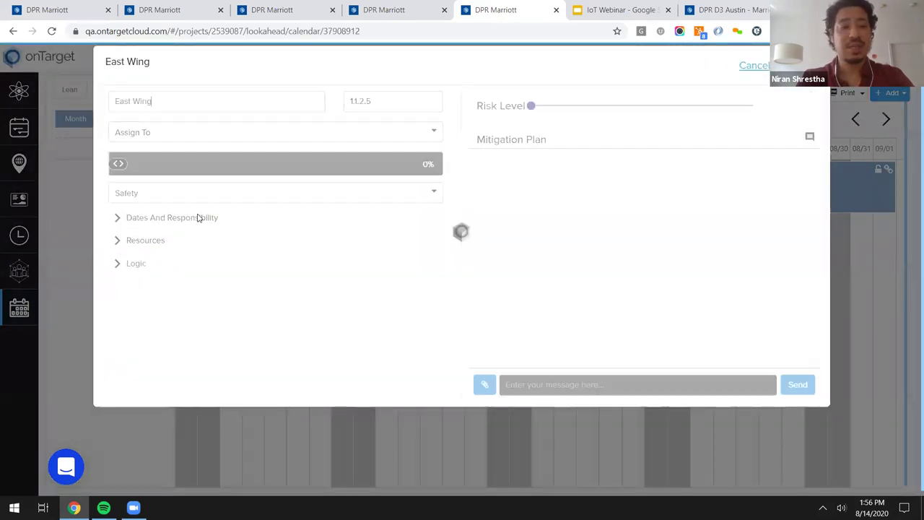
click(744, 71)
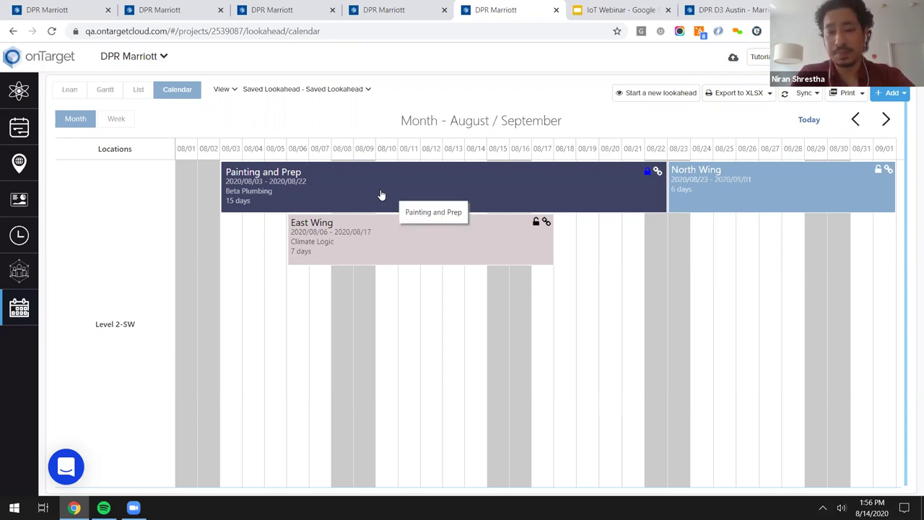
Step: Examine the 3D model of the Marriott Cesar Chavez Hotel from the entrance facade into the interior rooms
click(713, 9)
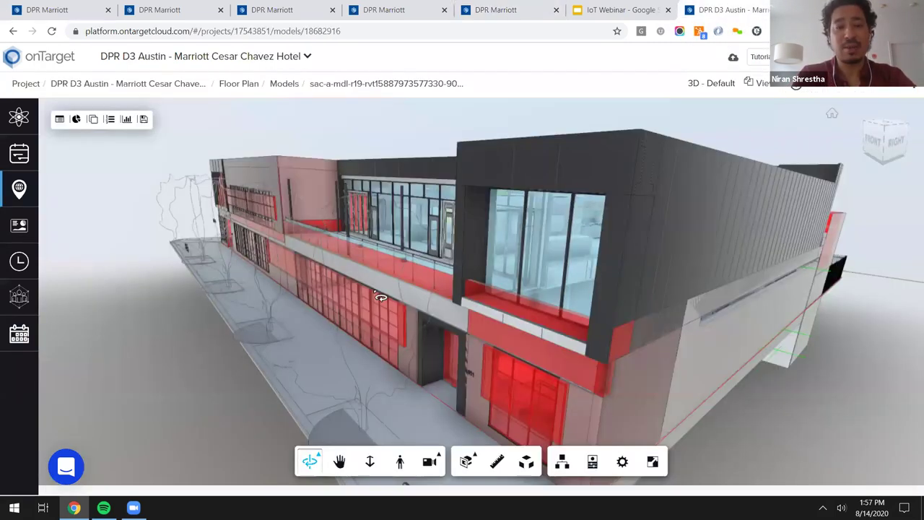
drag(381, 295, 487, 289)
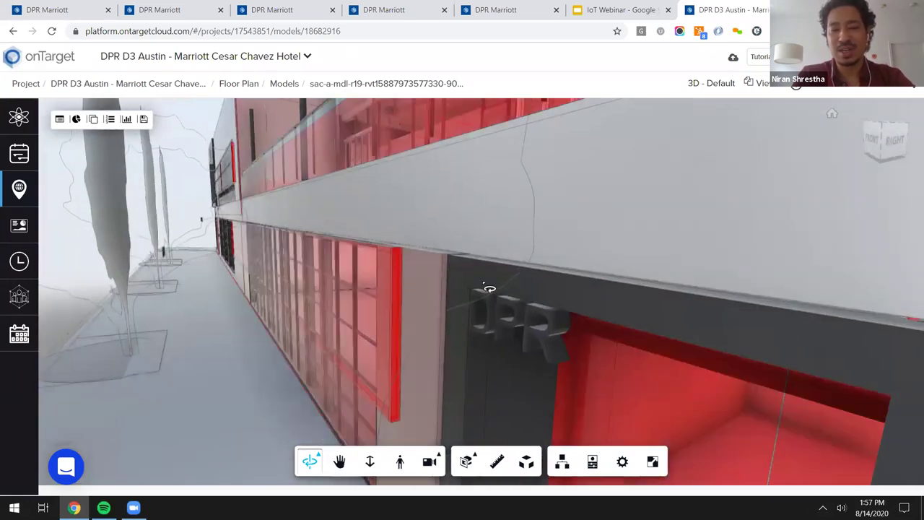
scroll(488, 288, up, 10)
scroll(488, 289, down, 5)
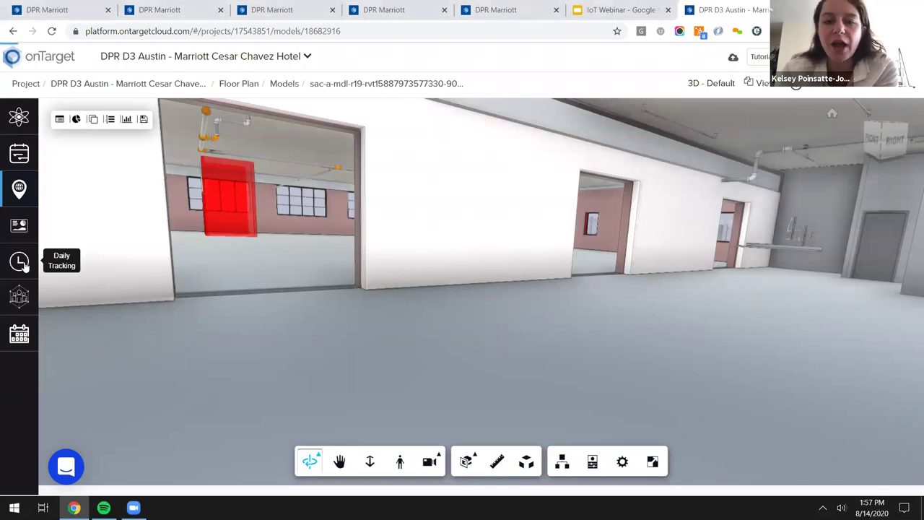
Step: Return to the DPR Marriott project and show contact tracing in daily tracking for one week
click(23, 264)
click(72, 9)
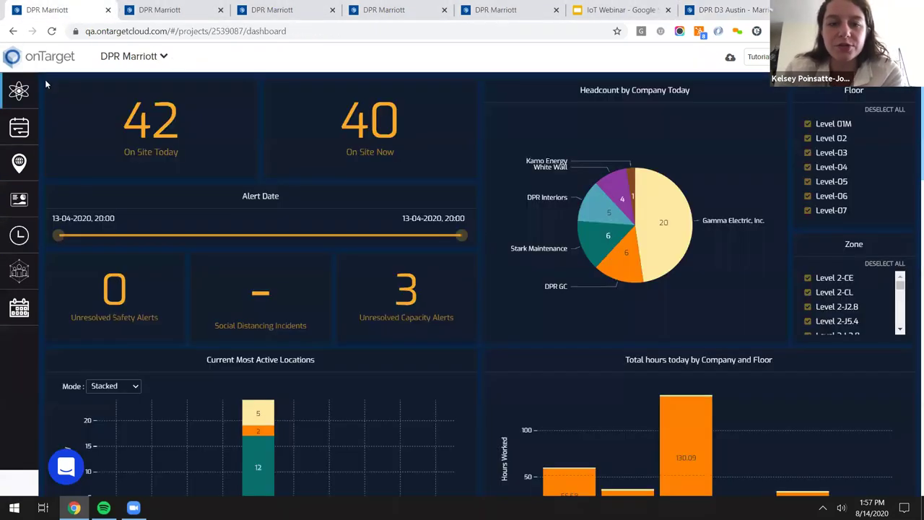
click(19, 237)
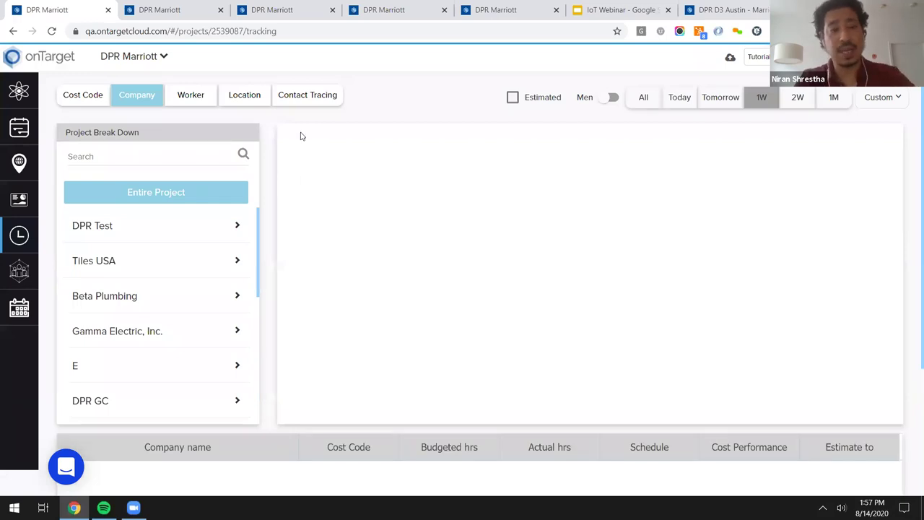
click(301, 100)
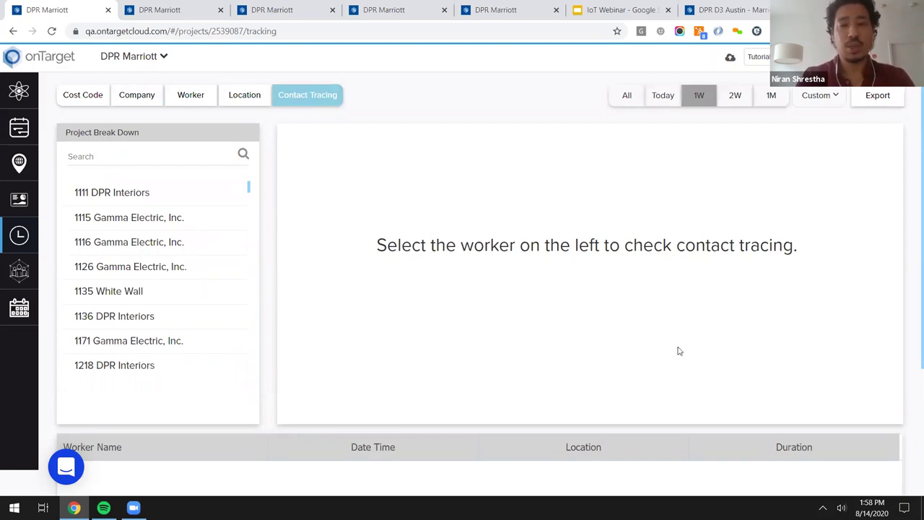
Step: Check contact tracing for the Crocket Coatings worker, view the export options for that worker and close them
click(156, 224)
scroll(156, 225, down, 5)
scroll(156, 224, up, 5)
click(171, 267)
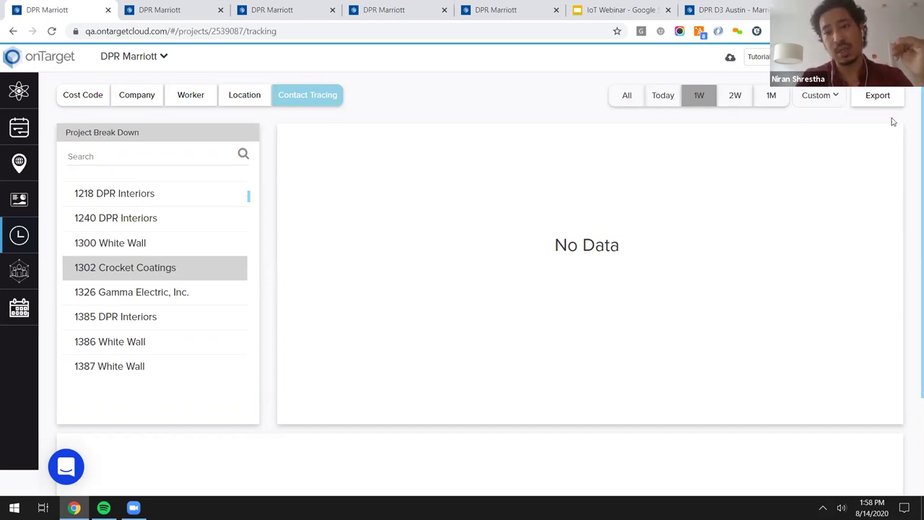
click(878, 95)
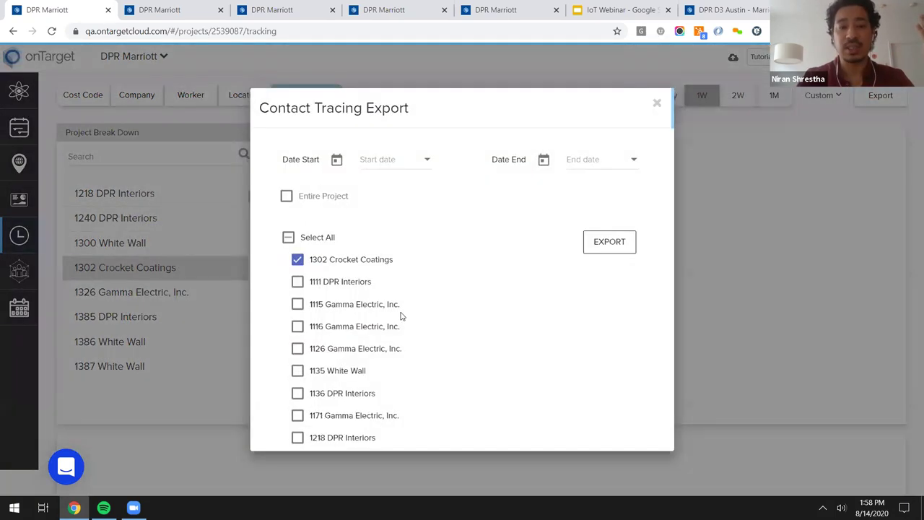
click(656, 103)
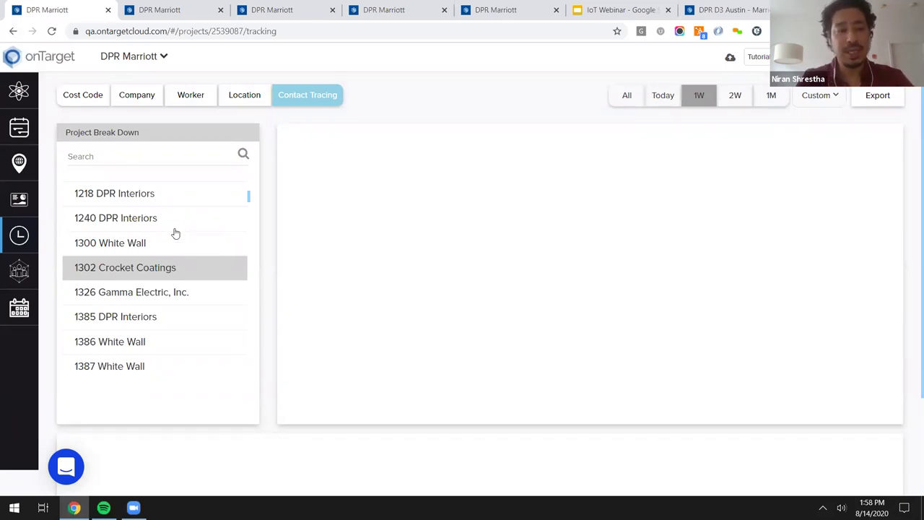
Step: Check contact tracing for the first Gamma Electric, Inc. worker and look further through the worker list
scroll(246, 201, up, 3)
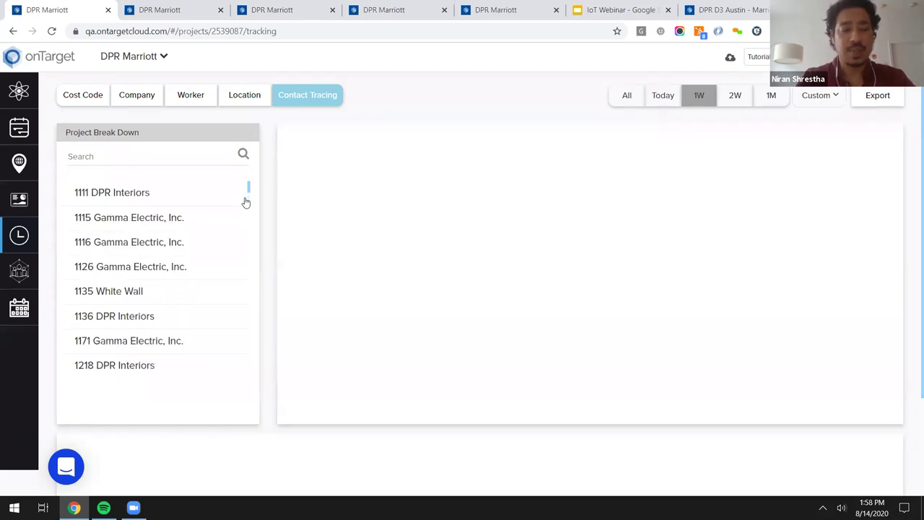
click(151, 216)
scroll(184, 251, down, 10)
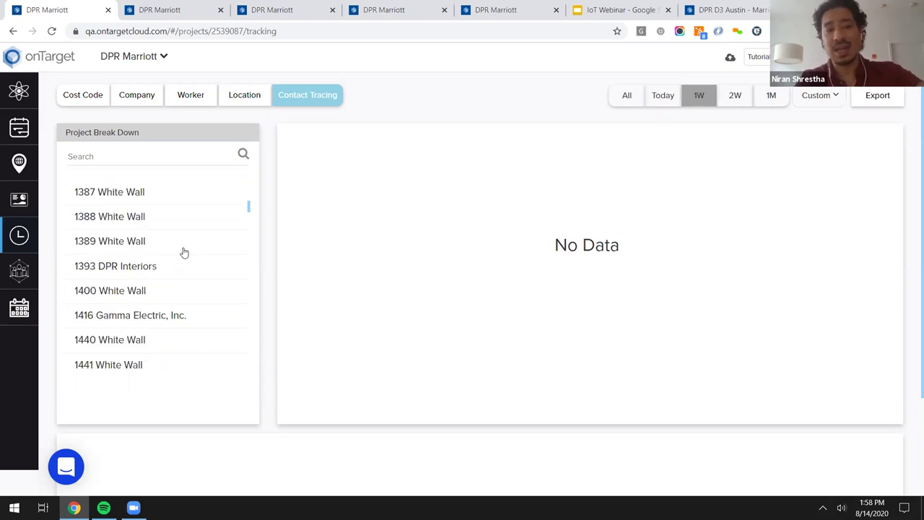